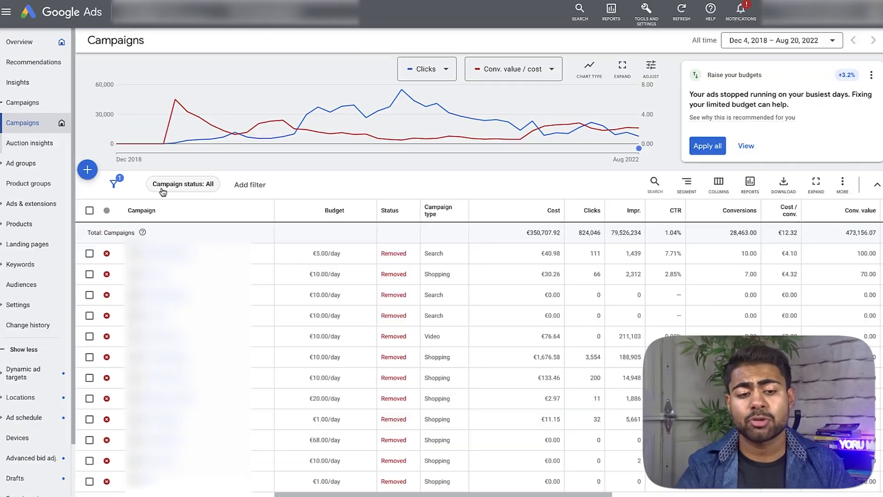
# Filter the campaign list to show only campaigns with the status Enabled
pyautogui.click(162, 189)
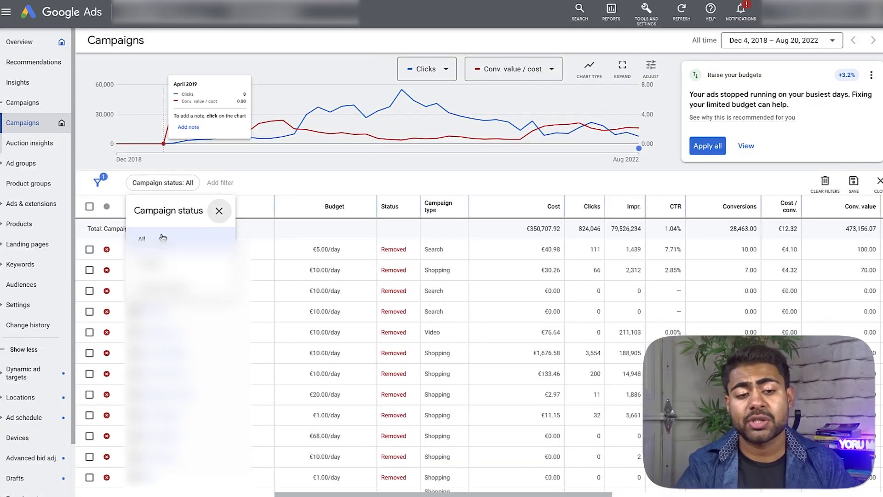
pyautogui.click(159, 264)
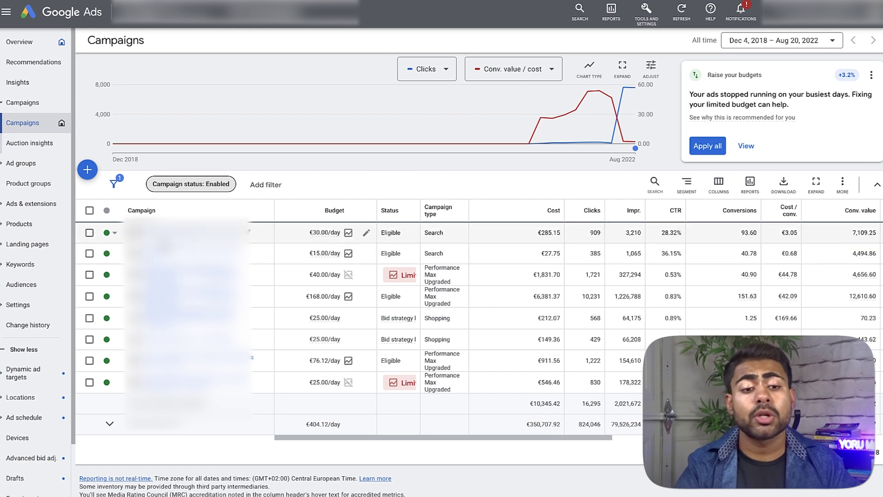
pyautogui.scroll(-1, 210, 292)
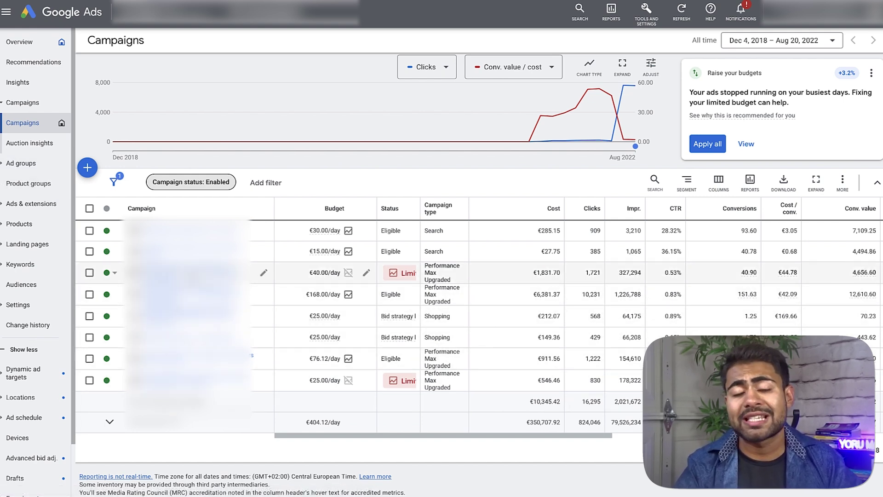
# Open the Performance Max campaign with the €40.00/day budget and set its overview date range to the last 30 days
pyautogui.click(187, 273)
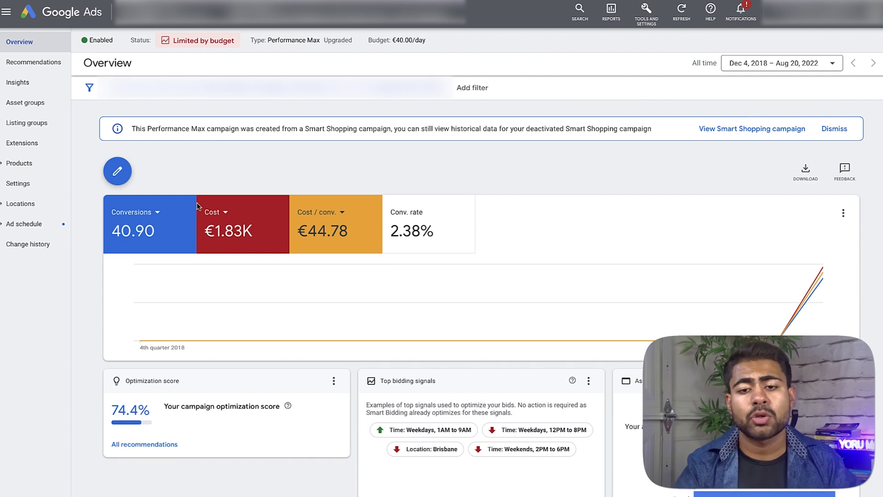
pyautogui.click(765, 69)
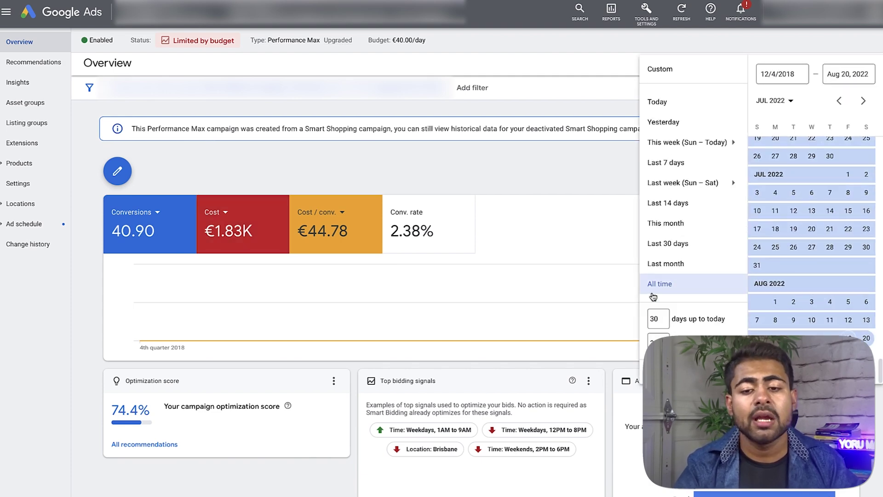
pyautogui.click(674, 247)
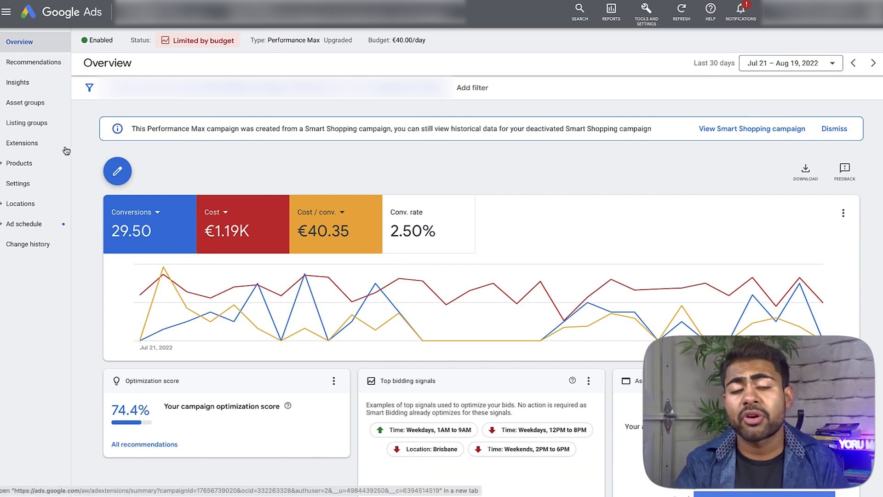
# Open the campaign's Insights and examine the table of search terms grouped into categories
pyautogui.click(16, 81)
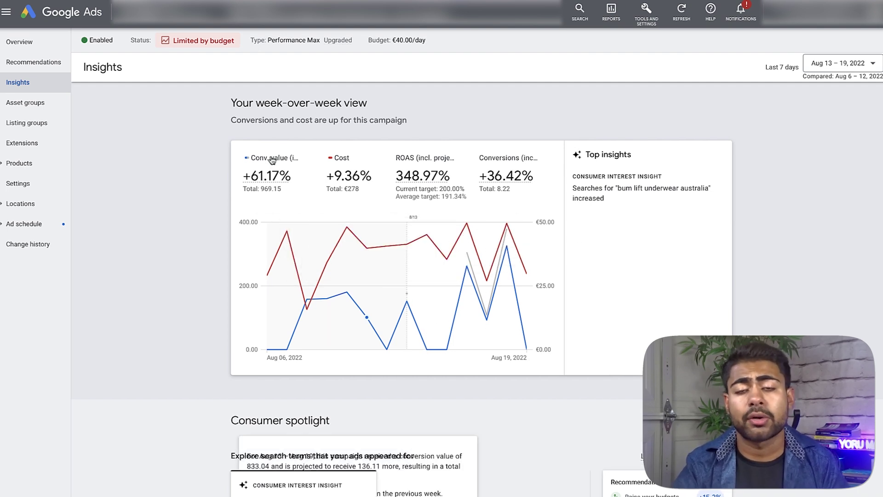
pyautogui.scroll(-3, 255, 175)
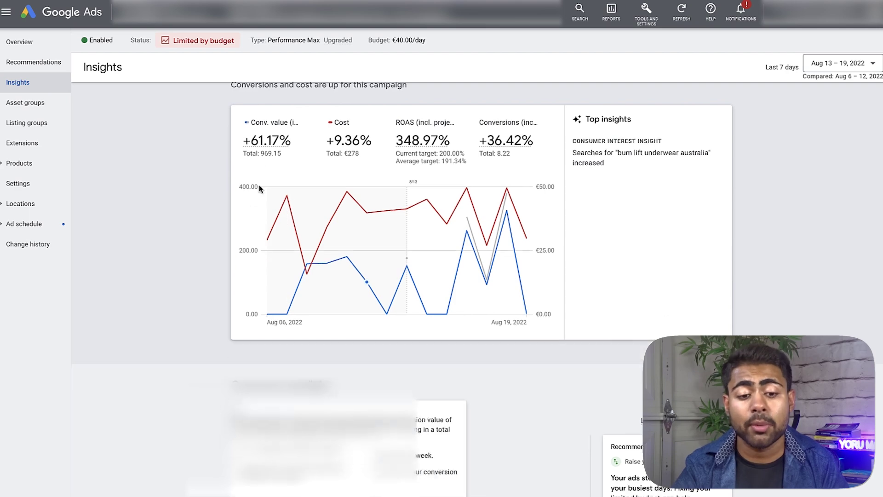
pyautogui.scroll(-8, 256, 175)
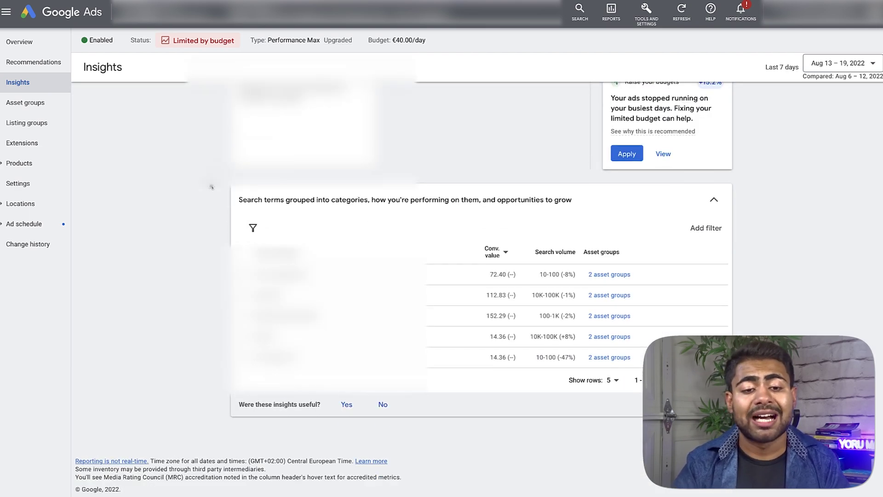
pyautogui.moveTo(211, 187); pyautogui.dragTo(611, 381)
pyautogui.click(625, 252)
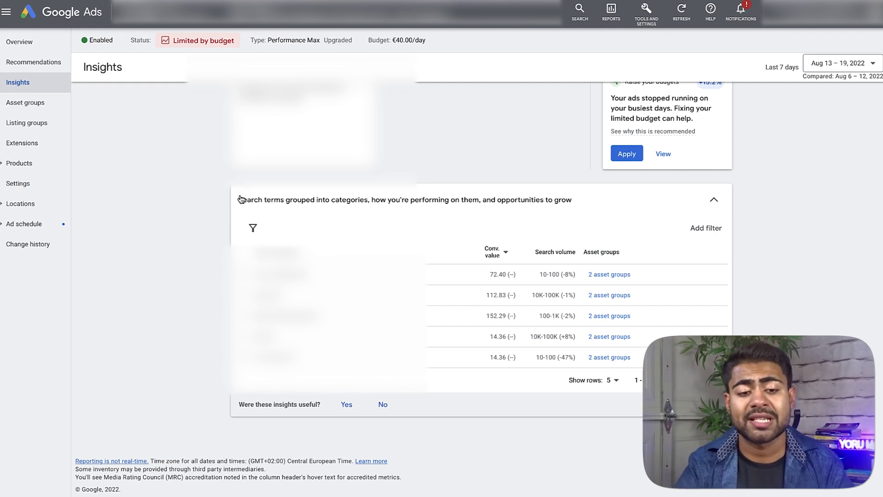
pyautogui.moveTo(233, 201); pyautogui.dragTo(291, 202)
pyautogui.click(291, 201)
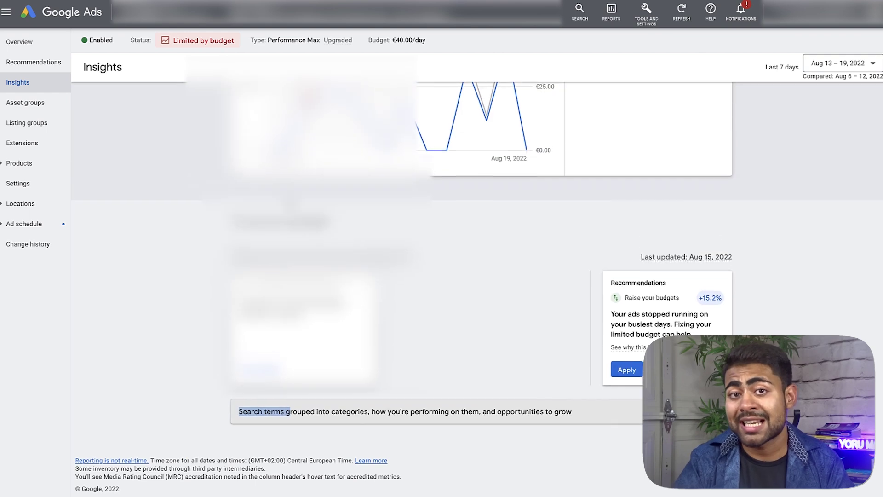
pyautogui.click(334, 414)
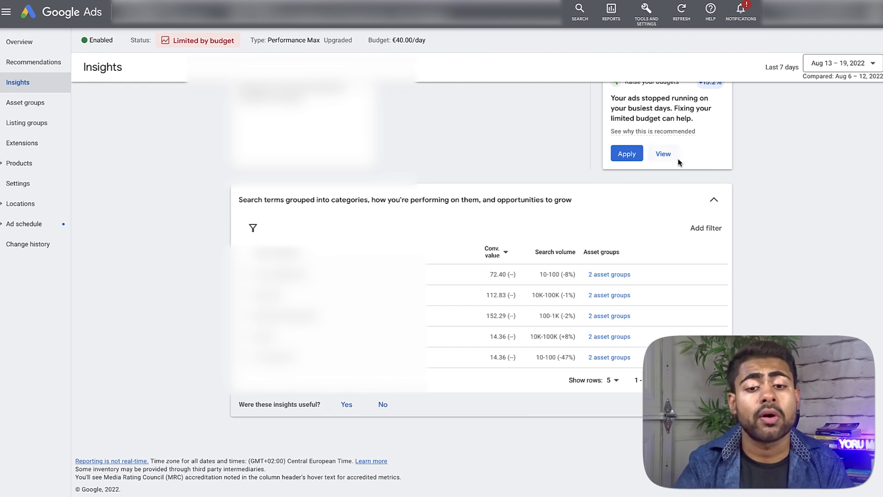
pyautogui.moveTo(488, 259)
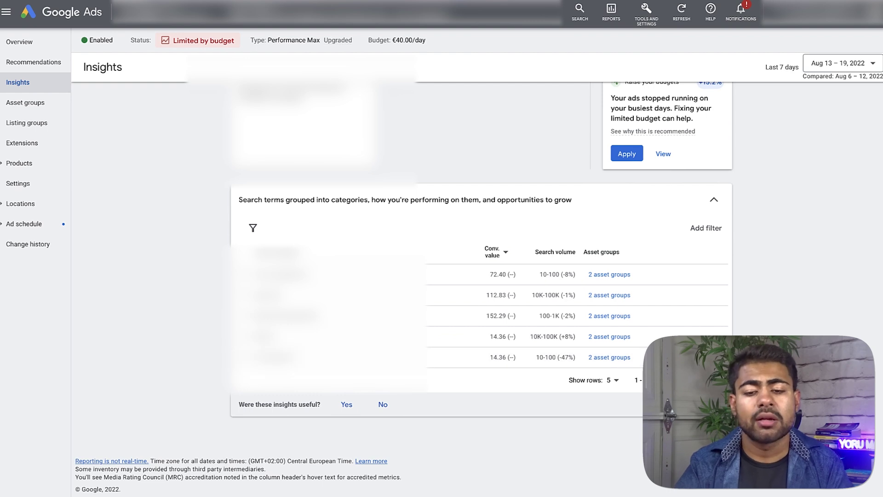
pyautogui.moveTo(644, 433); pyautogui.dragTo(253, 274)
pyautogui.click(205, 256)
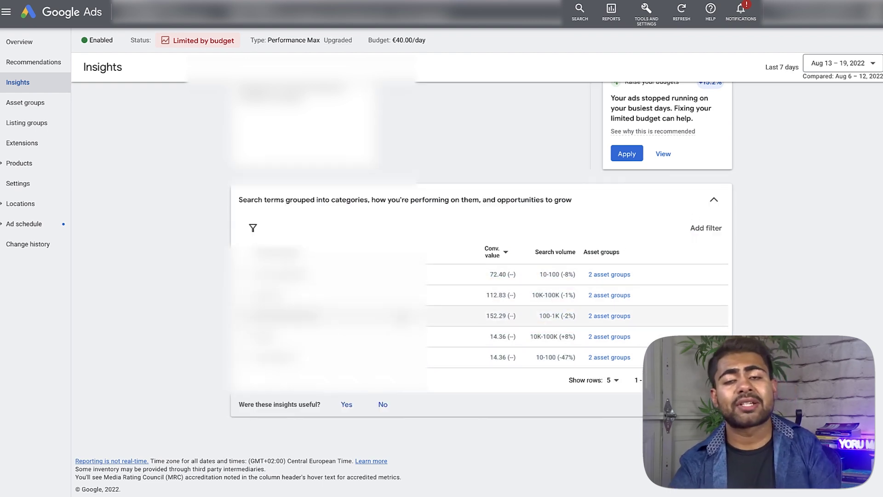
# Show Conversions as the metric in the search-term categories table and sort the categories from highest to lowest
pyautogui.click(507, 254)
pyautogui.click(489, 269)
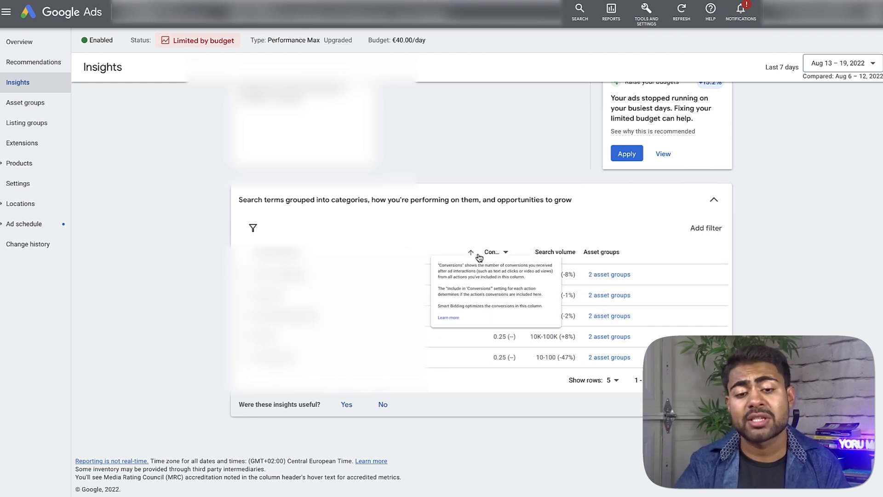
pyautogui.click(506, 256)
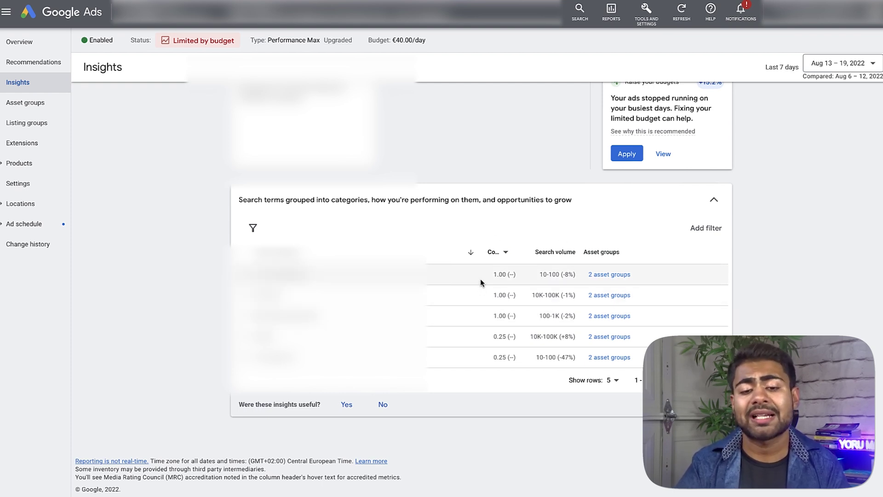
pyautogui.moveTo(482, 273); pyautogui.dragTo(526, 345)
pyautogui.click(503, 380)
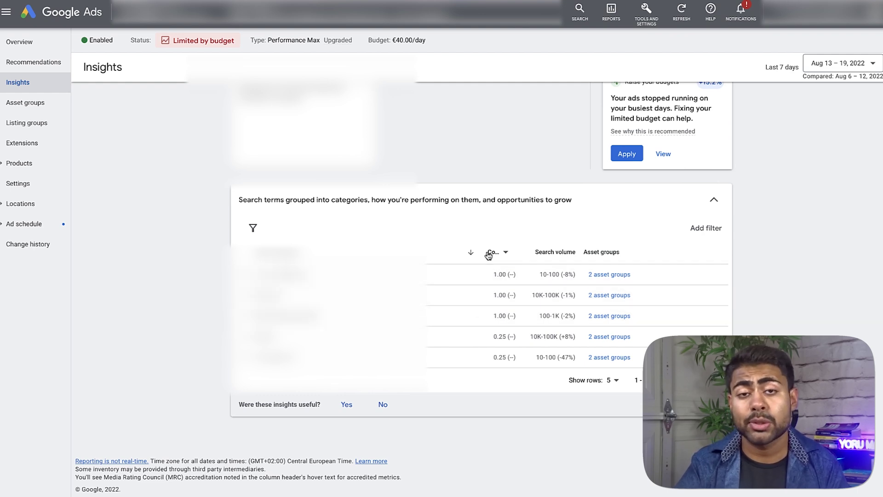
# Change the search-term table's metric to Impressions and sort the categories in descending order
pyautogui.moveTo(478, 259)
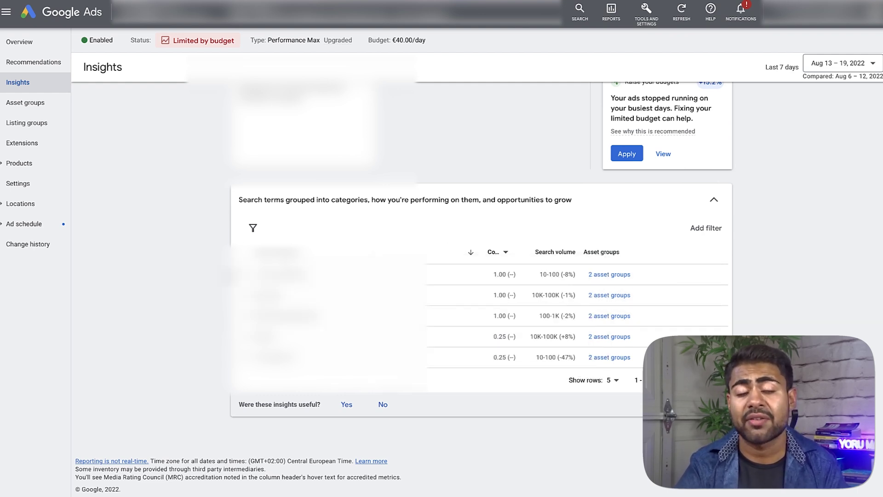
pyautogui.click(506, 252)
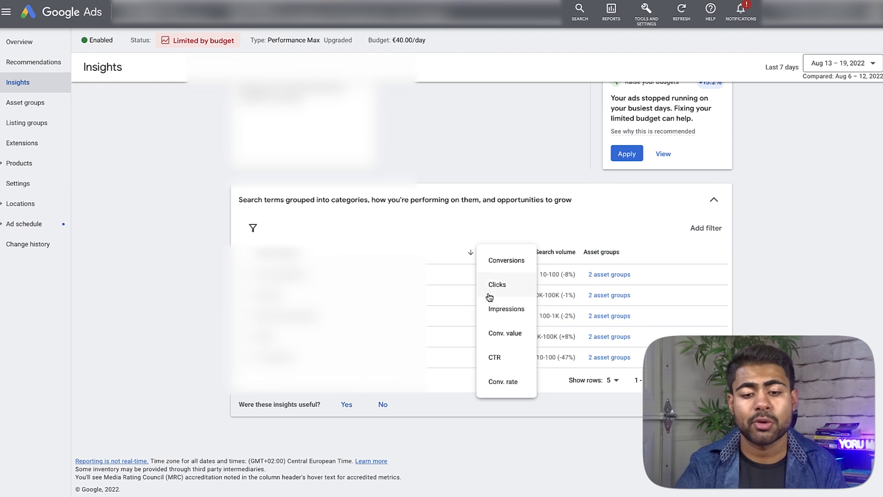
pyautogui.click(499, 309)
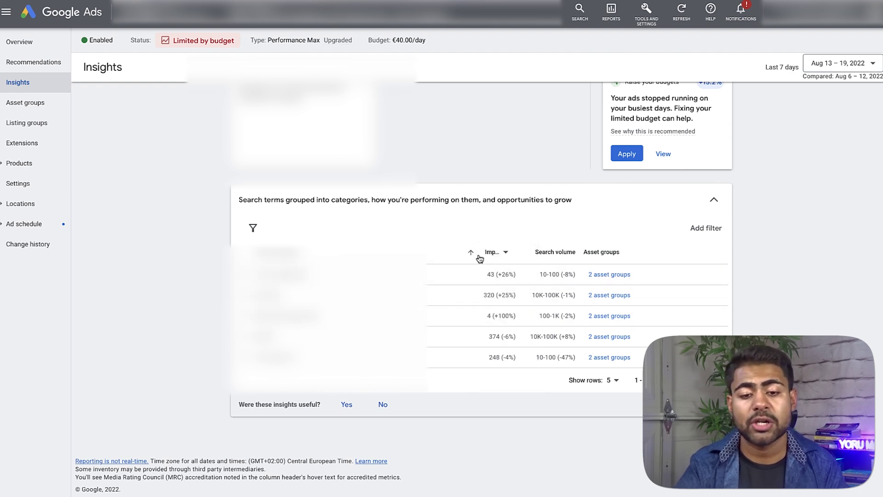
pyautogui.click(471, 253)
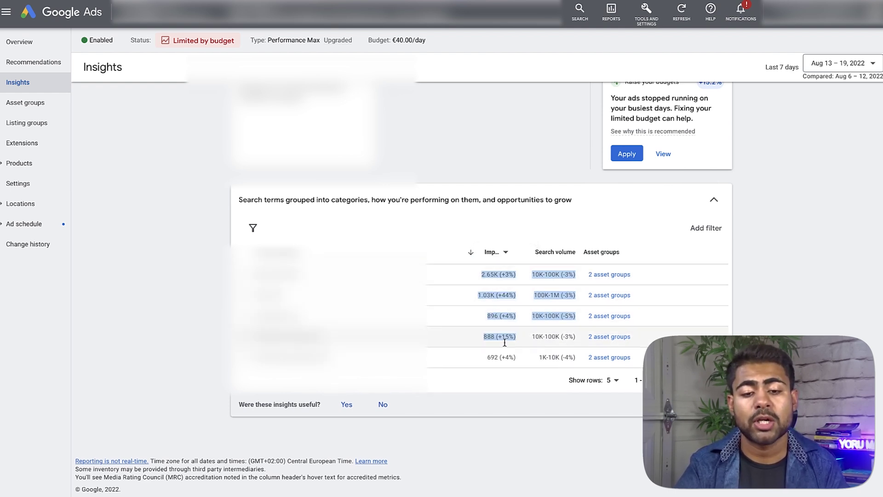
pyautogui.click(519, 360)
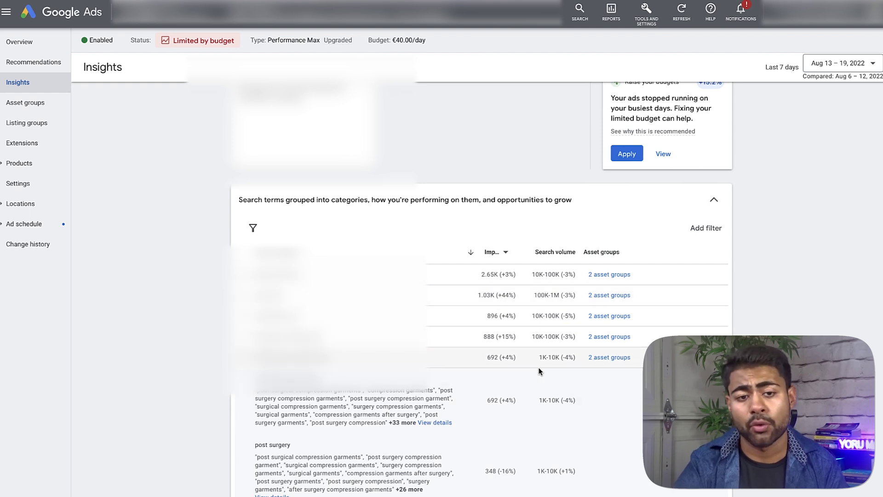
# Switch the search-term table's metric back to Conversions and sort the categories in descending order
pyautogui.click(504, 254)
pyautogui.click(509, 269)
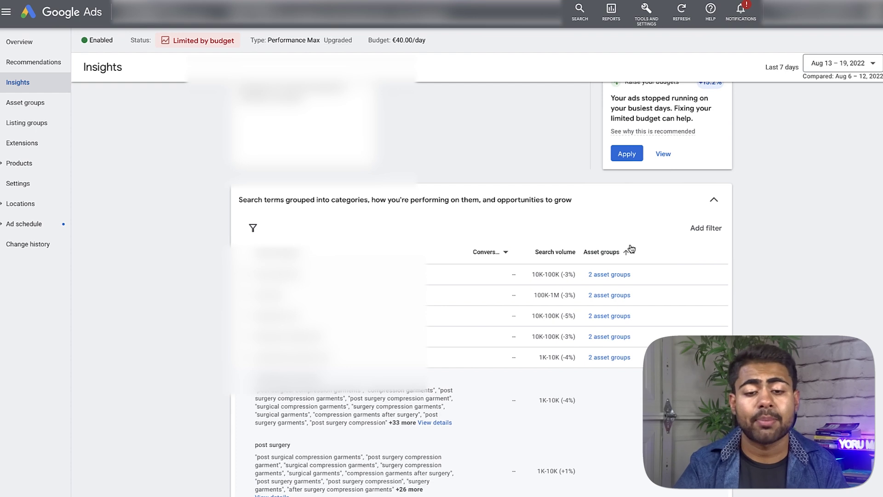
pyautogui.click(502, 253)
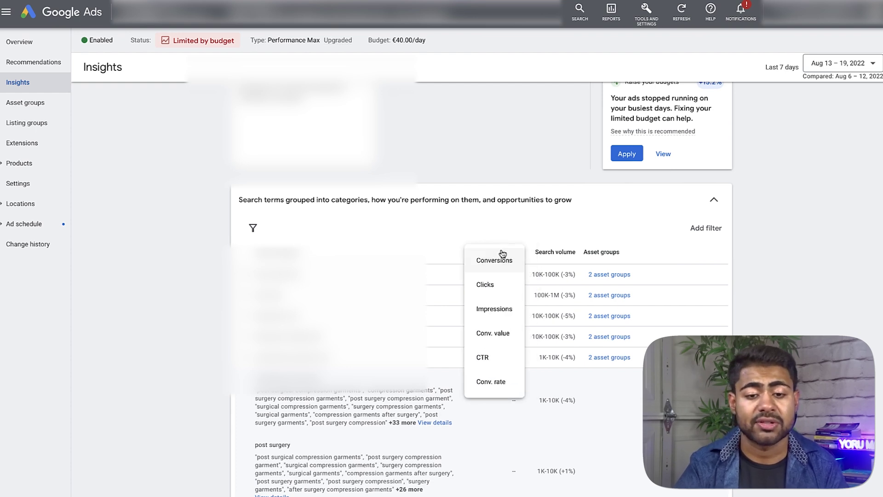
pyautogui.click(442, 205)
pyautogui.click(470, 252)
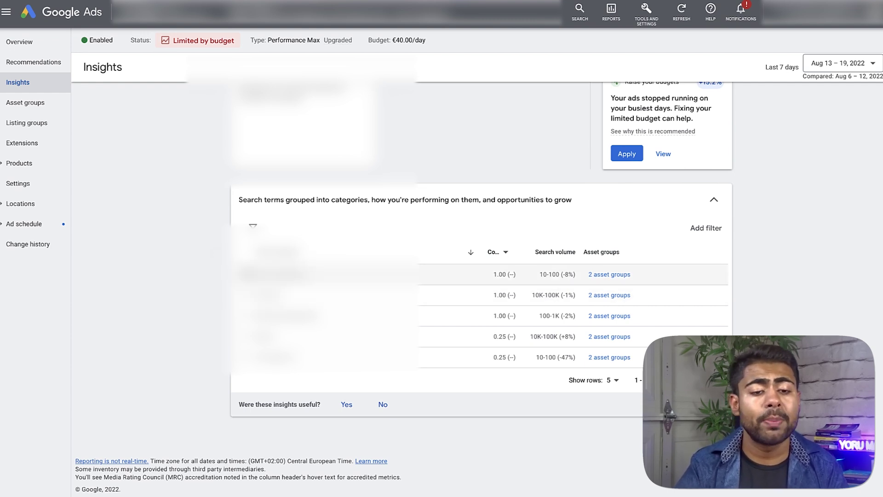
# Expand the top search category and check the conversions and search volume of its subcategory
pyautogui.click(247, 275)
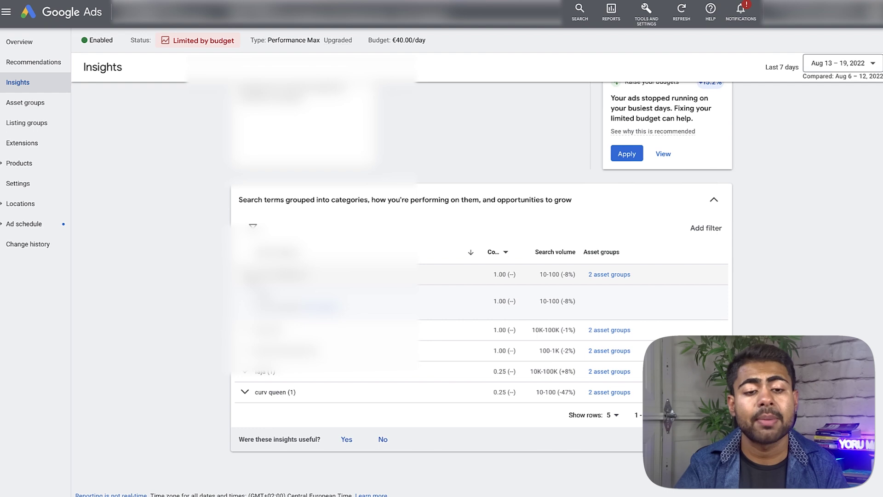
pyautogui.scroll(-1, 249, 276)
pyautogui.moveTo(556, 278); pyautogui.dragTo(474, 284)
pyautogui.click(253, 266)
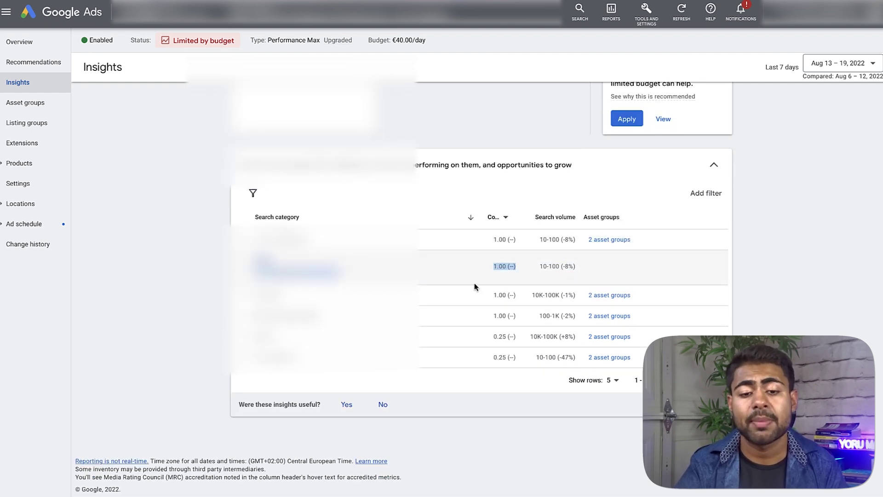
pyautogui.click(475, 283)
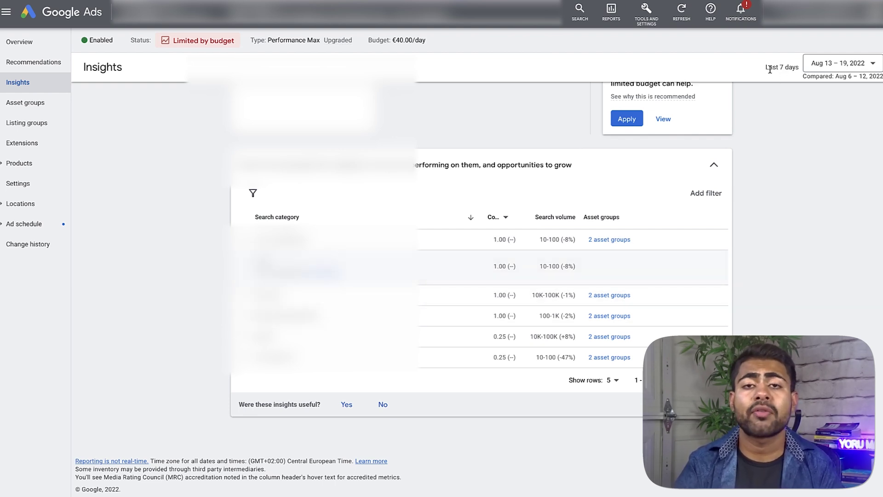
# Set the Insights period to the last 28 days and sort the search-term categories by Conversions, highest first
pyautogui.click(811, 70)
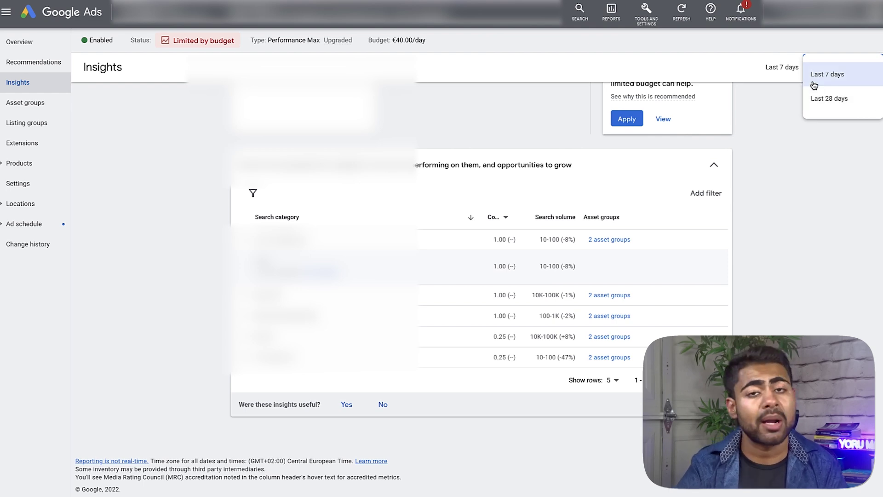
pyautogui.click(833, 100)
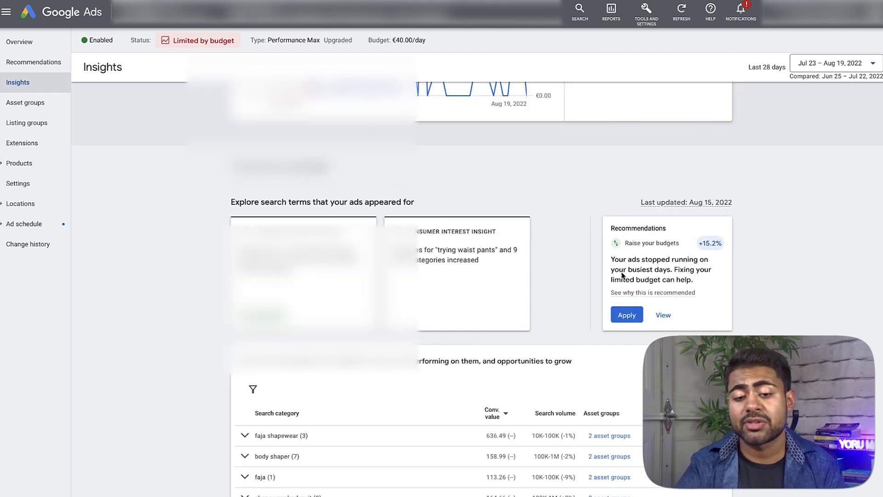
pyautogui.scroll(-3, 552, 230)
pyautogui.click(490, 275)
pyautogui.click(487, 282)
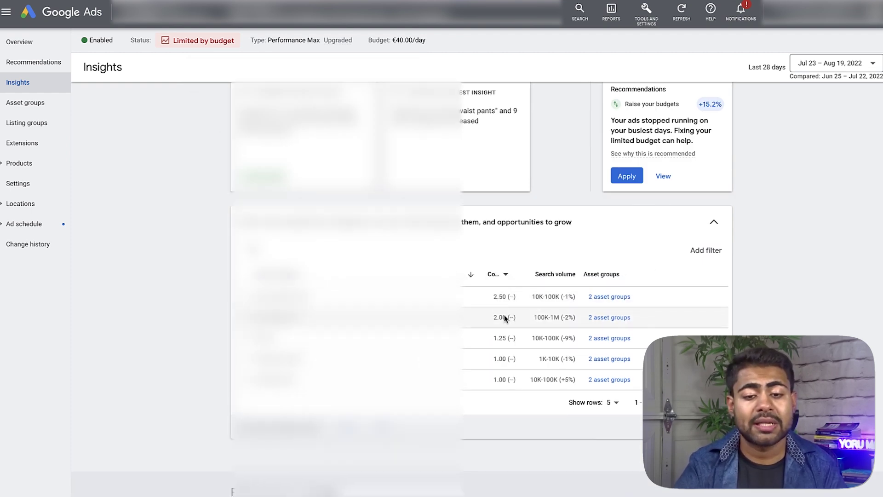
# Expand the highest-converting search category of the 28-day period and examine its subcategories and search terms
pyautogui.moveTo(492, 300); pyautogui.dragTo(506, 305)
pyautogui.click(478, 298)
pyautogui.click(495, 305)
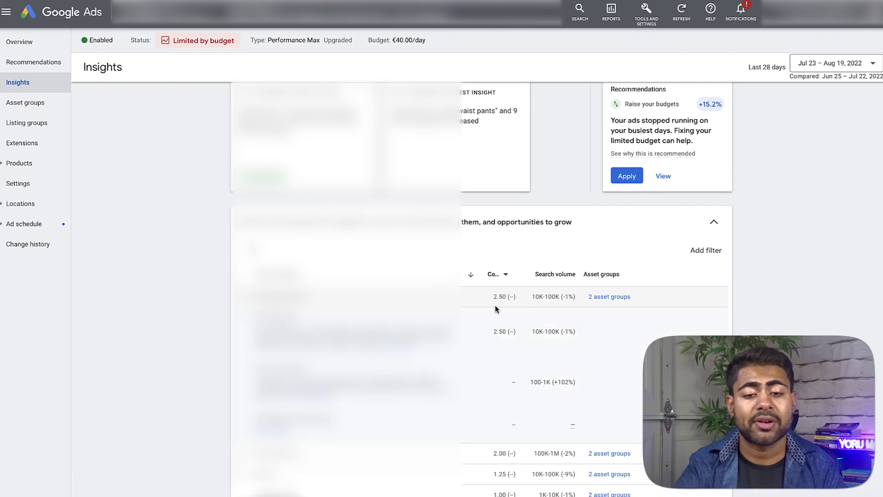
pyautogui.scroll(-1, 504, 357)
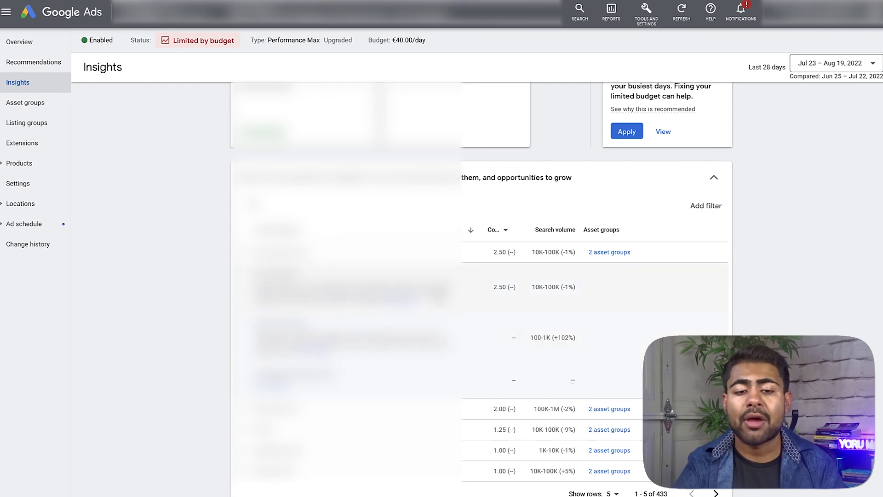
pyautogui.scroll(-2, 234, 306)
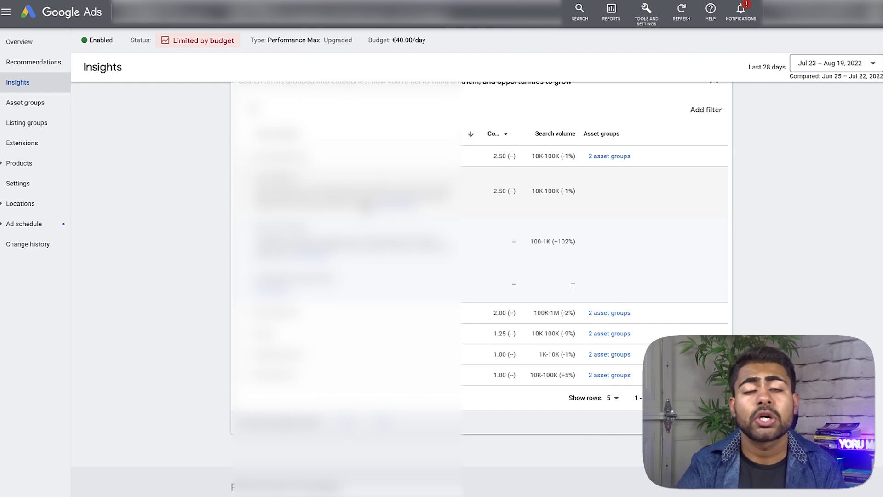
pyautogui.moveTo(375, 205); pyautogui.dragTo(256, 186)
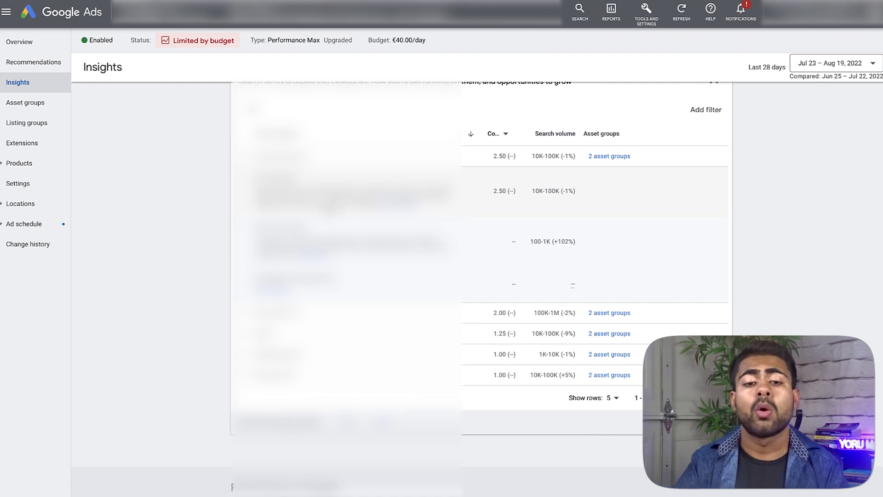
# Open the full customer search list for the "faja shapewear" category, reveal its remaining search terms and examine their conversions
pyautogui.click(388, 208)
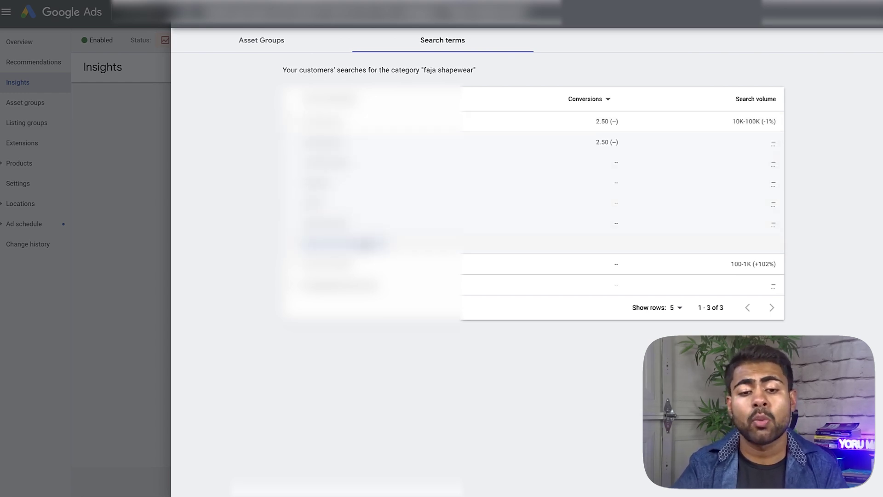
pyautogui.click(365, 245)
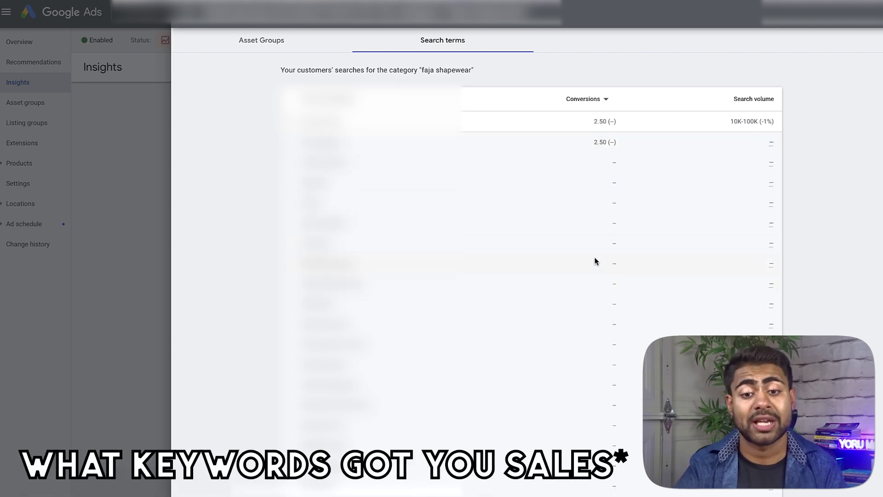
pyautogui.moveTo(602, 161); pyautogui.dragTo(615, 324)
pyautogui.doubleClick(614, 324)
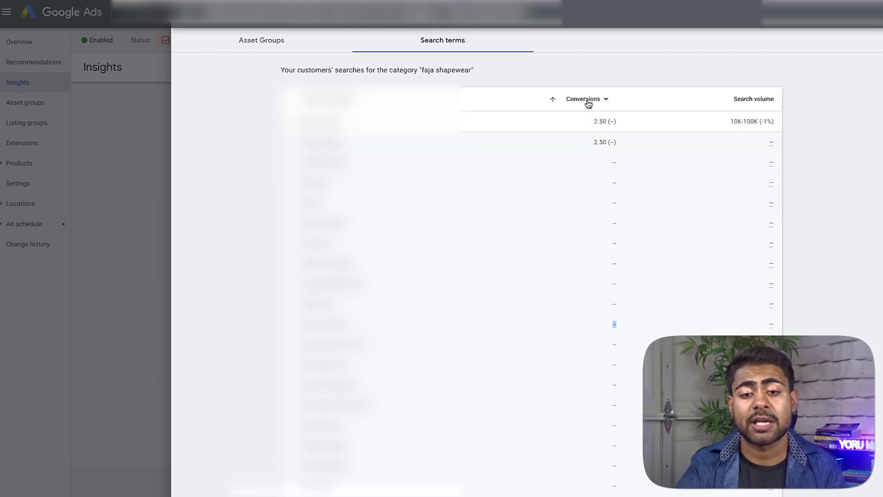
# Sort the "faja shapewear" searches by Conversions in descending order and expand the complete list of search terms again
pyautogui.click(554, 100)
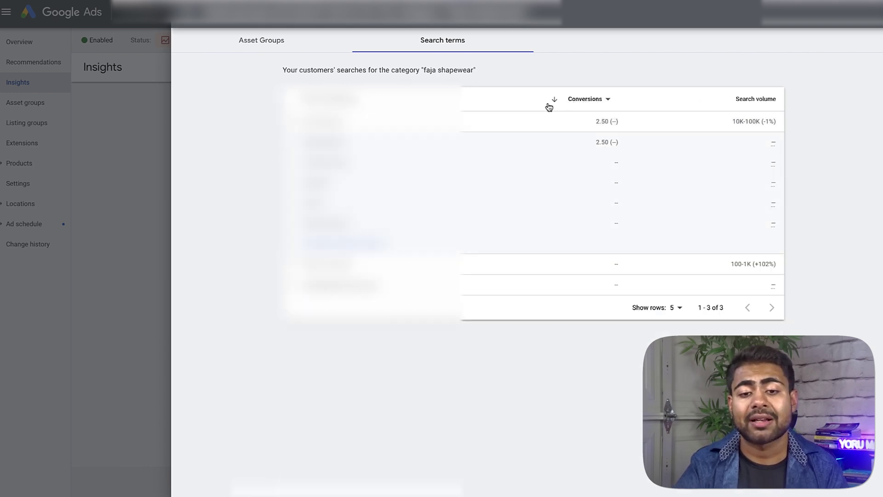
pyautogui.moveTo(301, 158); pyautogui.dragTo(376, 236)
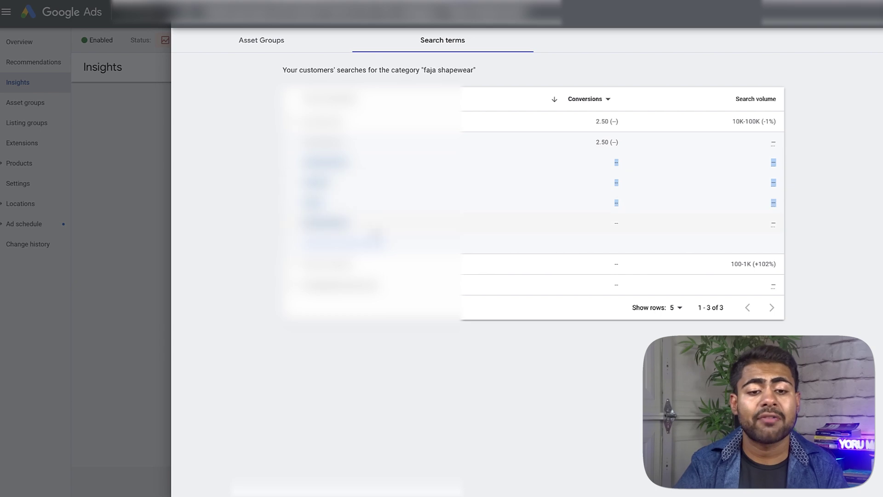
pyautogui.click(375, 239)
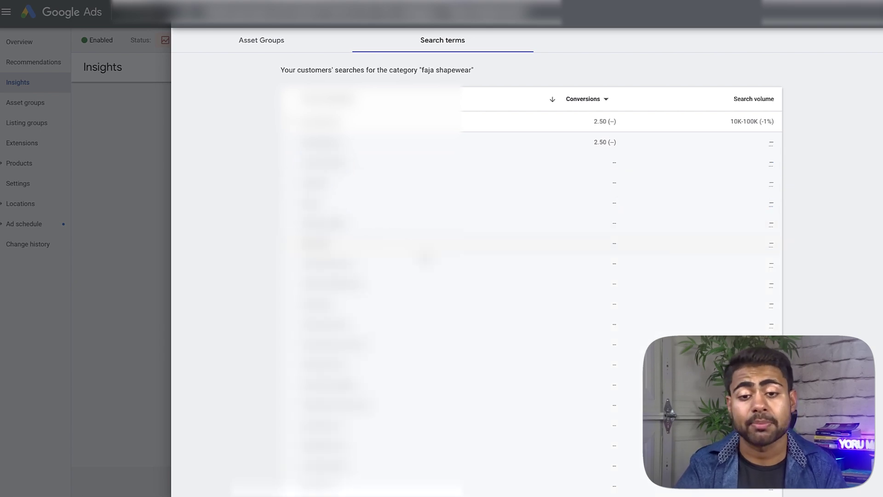
# Check the conversions of the first individual search term under the top subcategory
pyautogui.tripleClick(610, 143)
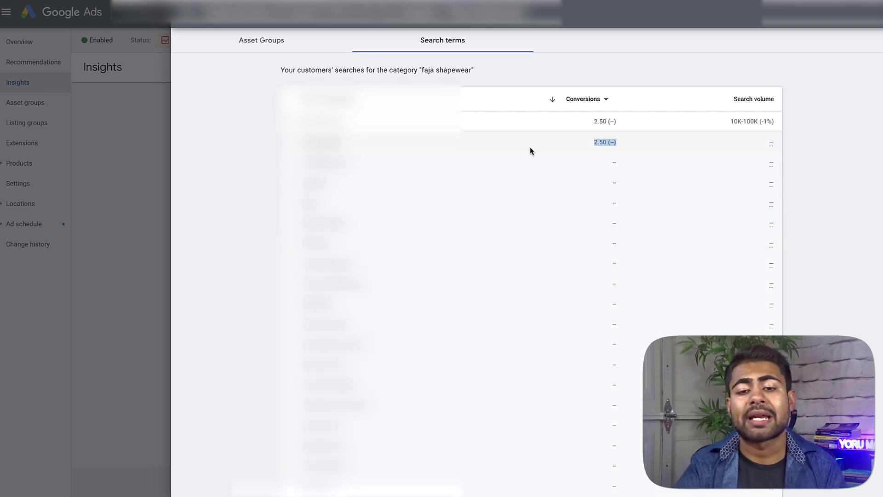
pyautogui.click(580, 150)
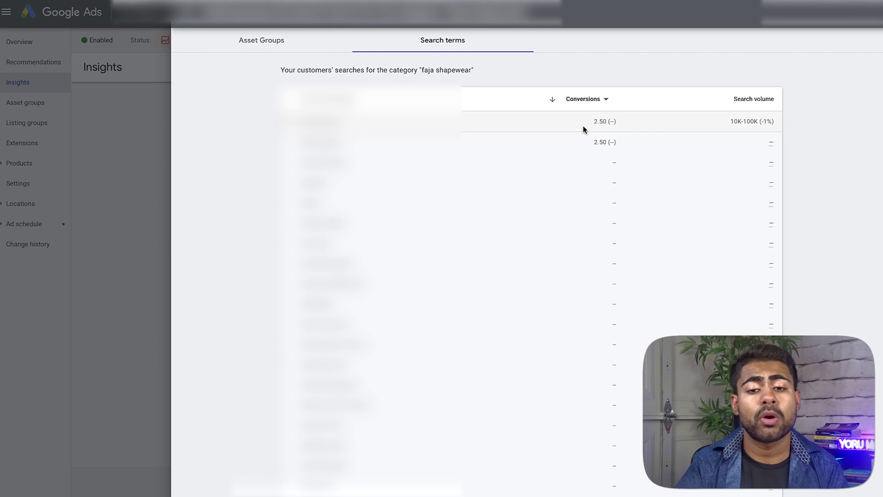
pyautogui.tripleClick(594, 144)
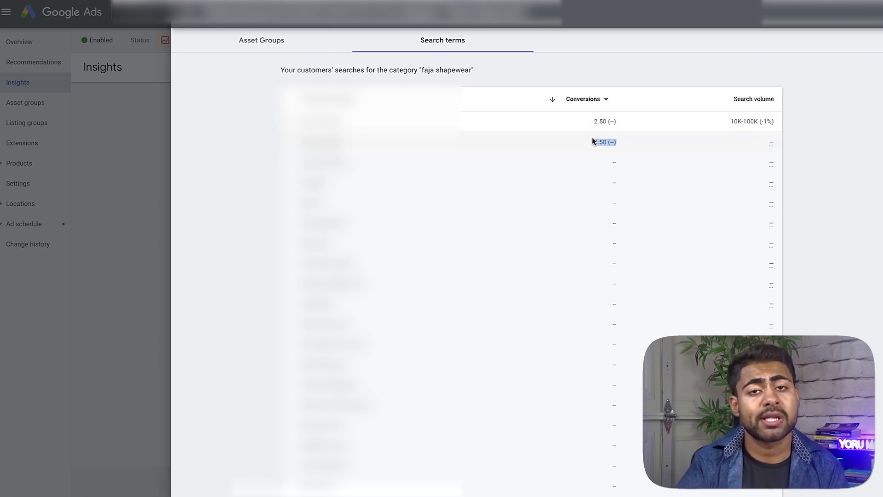
pyautogui.click(601, 173)
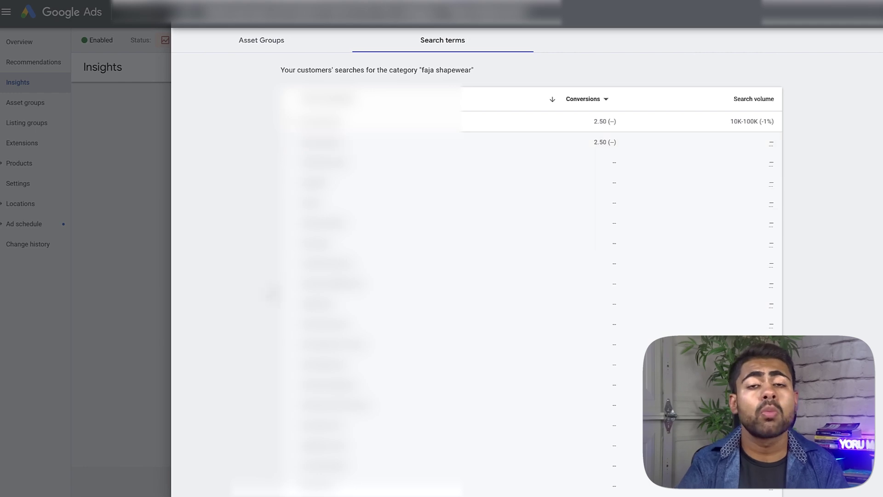
pyautogui.rightClick(271, 292)
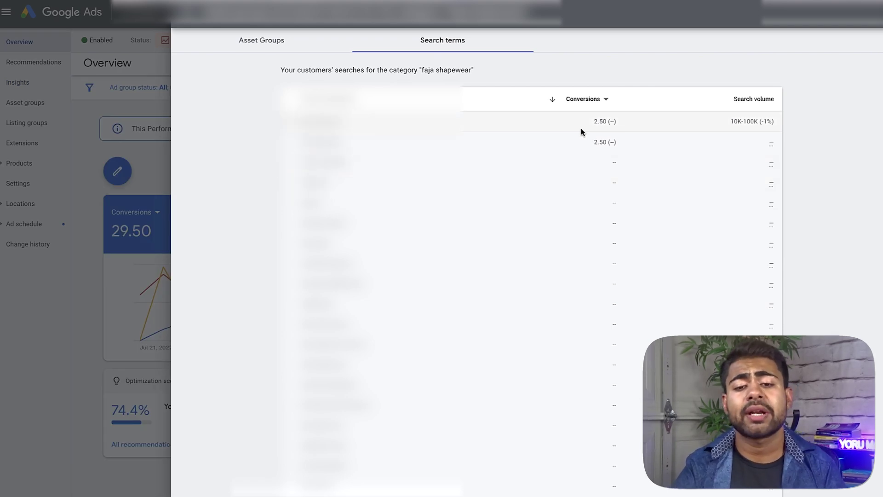
# Compare the conversions of the top search term with those of the other terms down the "faja shapewear" list
pyautogui.moveTo(583, 133); pyautogui.dragTo(602, 221)
pyautogui.click(603, 215)
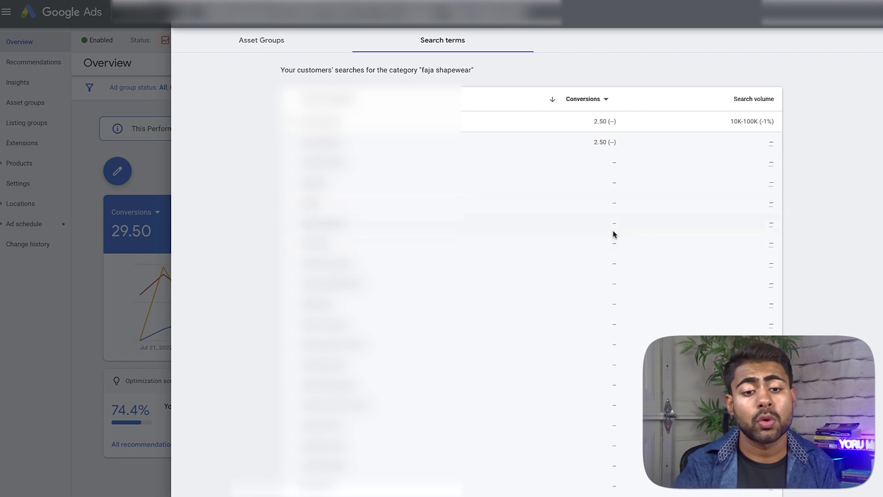
pyautogui.moveTo(522, 358); pyautogui.dragTo(375, 106)
pyautogui.click(459, 216)
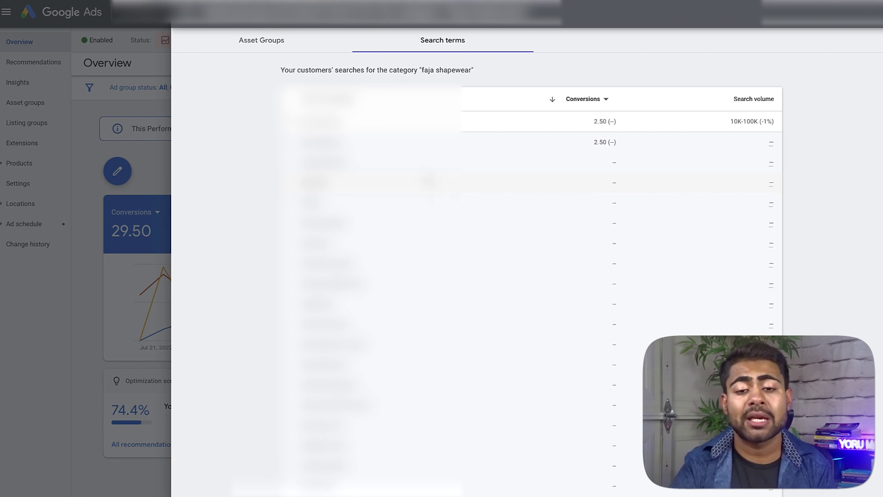
pyautogui.scroll(-1, 448, 189)
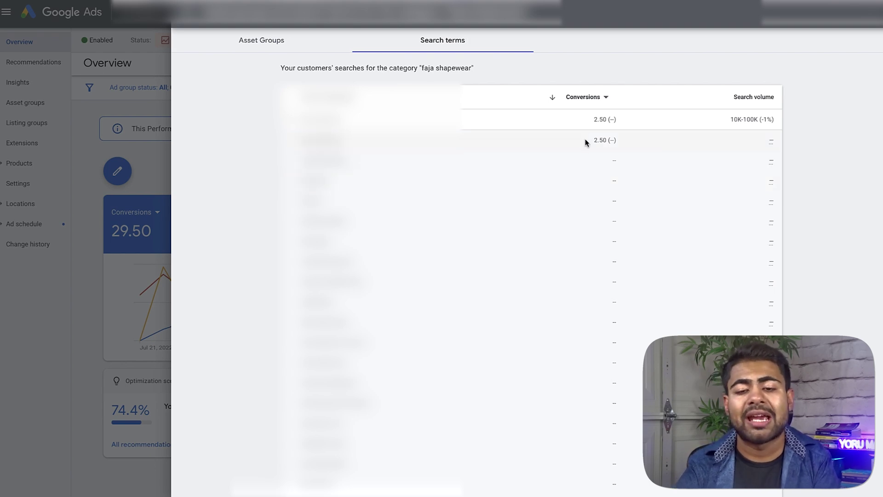
pyautogui.moveTo(589, 140); pyautogui.dragTo(631, 441)
pyautogui.click(597, 224)
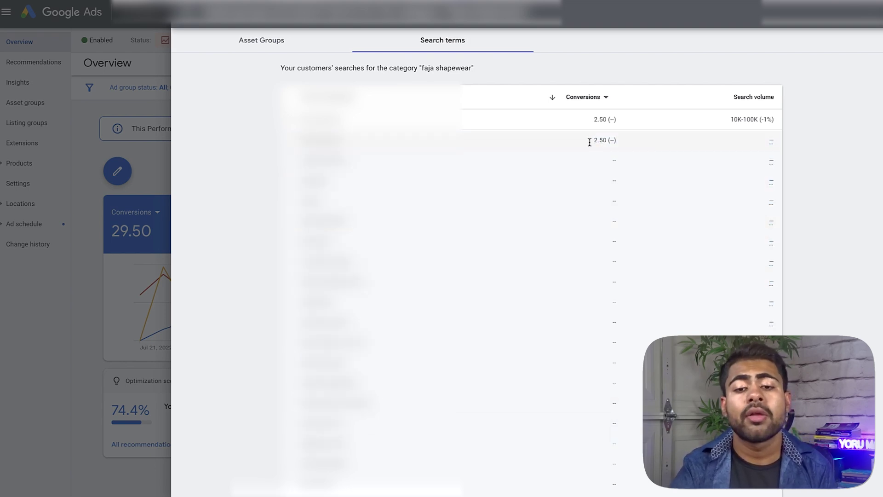
pyautogui.moveTo(589, 142); pyautogui.dragTo(609, 424)
pyautogui.click(620, 401)
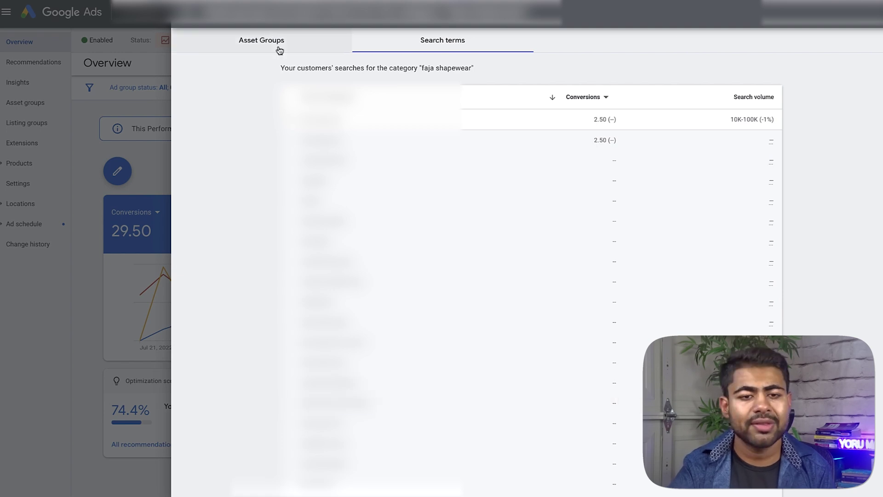
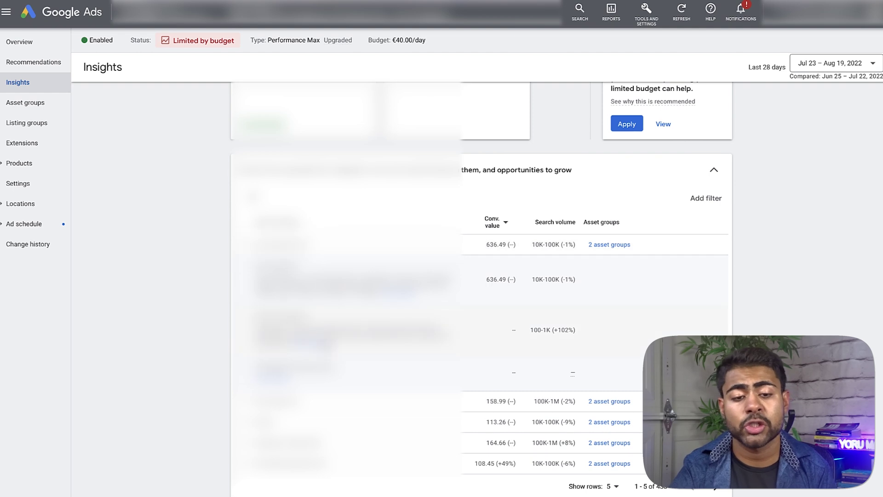
# Collapse the expanded top search category and switch the search category table's metric from conversion value to Conversions
pyautogui.moveTo(256, 264); pyautogui.dragTo(303, 325)
pyautogui.click(286, 307)
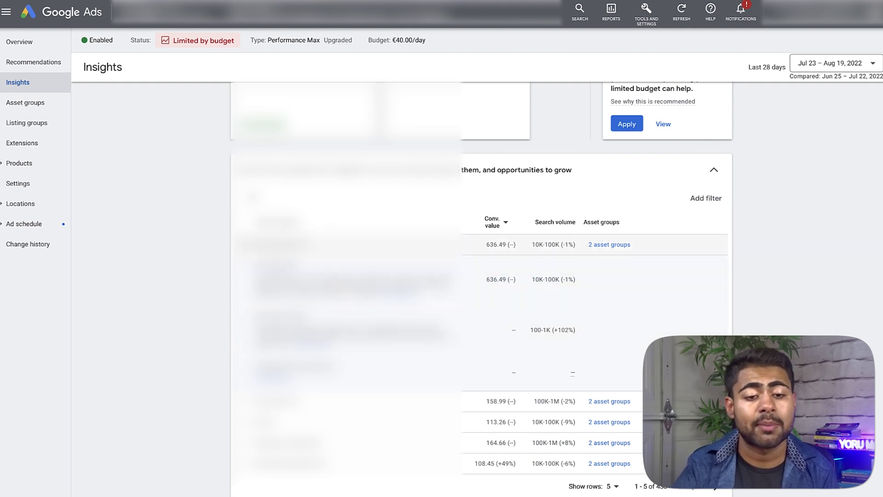
pyautogui.click(248, 244)
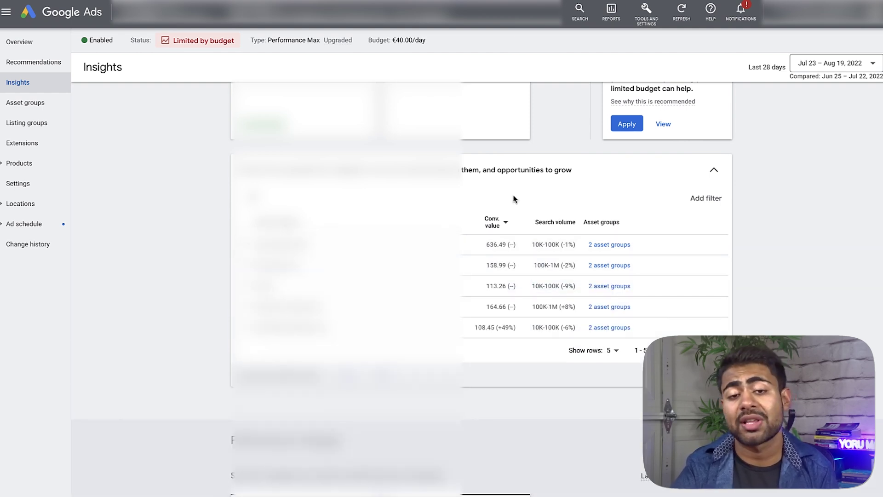
pyautogui.click(506, 223)
pyautogui.click(502, 234)
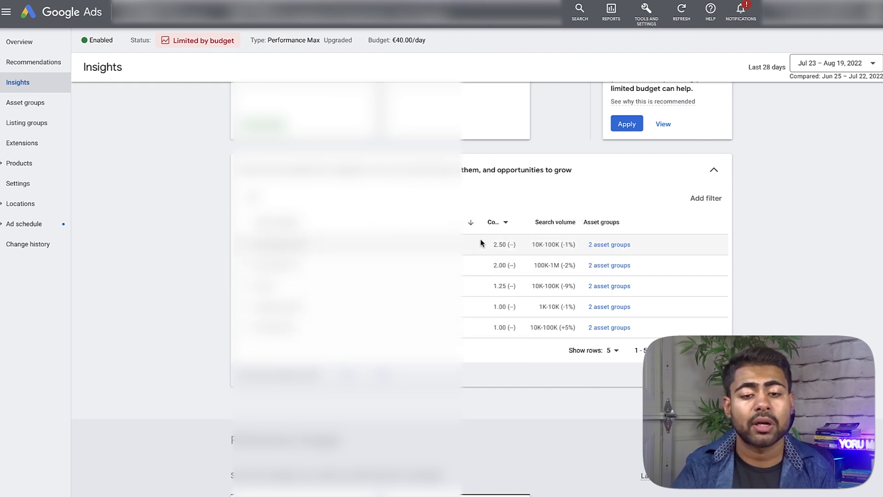
# Expand the "body shaper" category, open its full customer search list and reveal the remaining search terms of the top subcategory
pyautogui.scroll(-1, 488, 266)
pyautogui.click(248, 246)
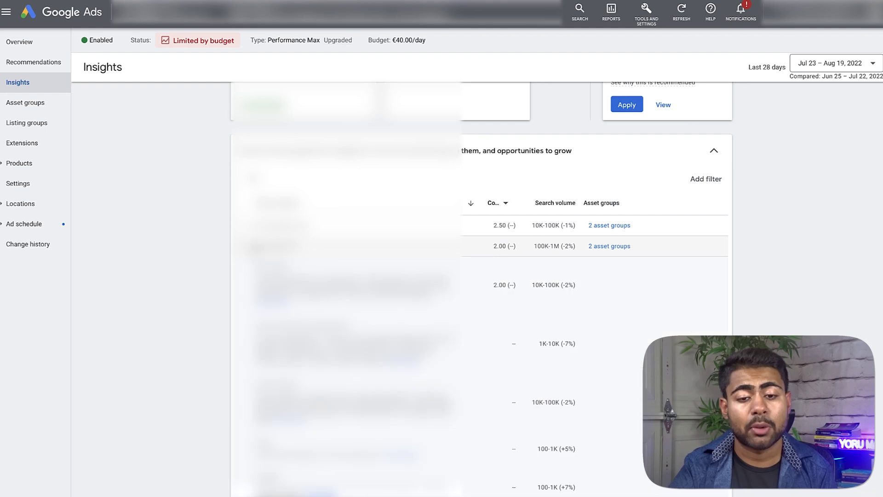
pyautogui.scroll(-1, 488, 266)
pyautogui.click(274, 279)
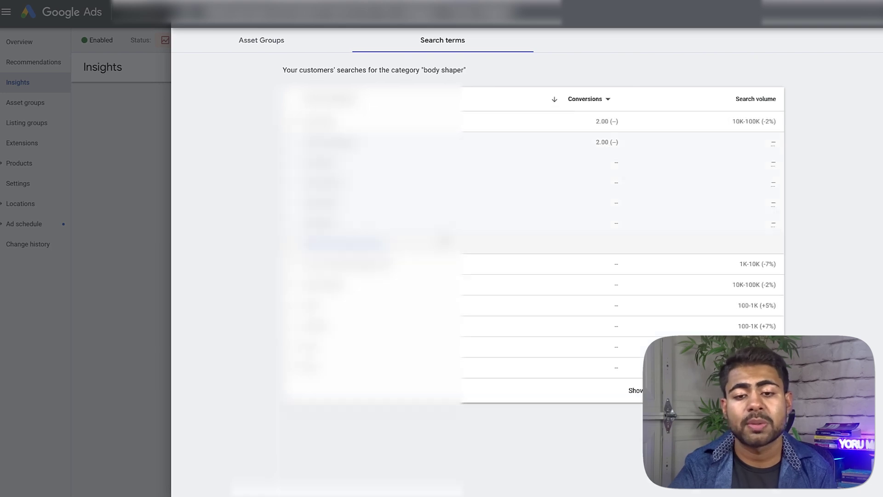
pyautogui.click(376, 244)
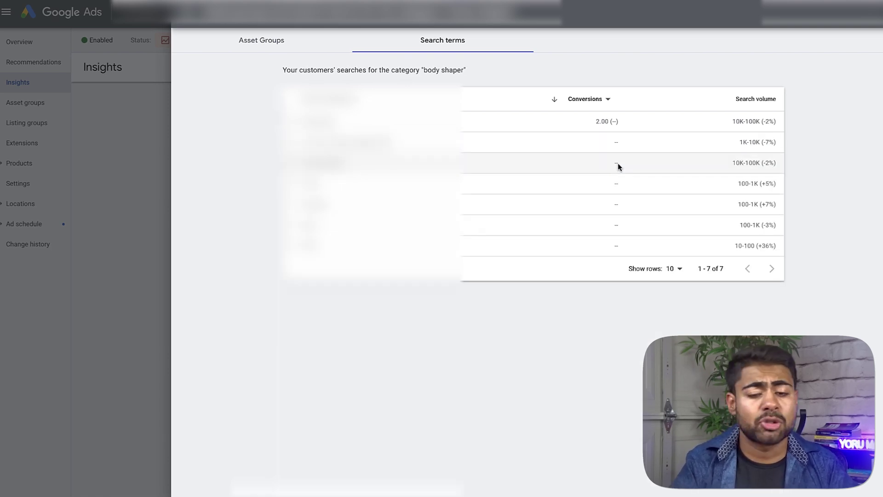
# Compare the conversions of the top individual search term with those of the other terms in the "body shaper" list
pyautogui.click(525, 120)
pyautogui.moveTo(574, 142); pyautogui.dragTo(617, 250)
pyautogui.click(616, 251)
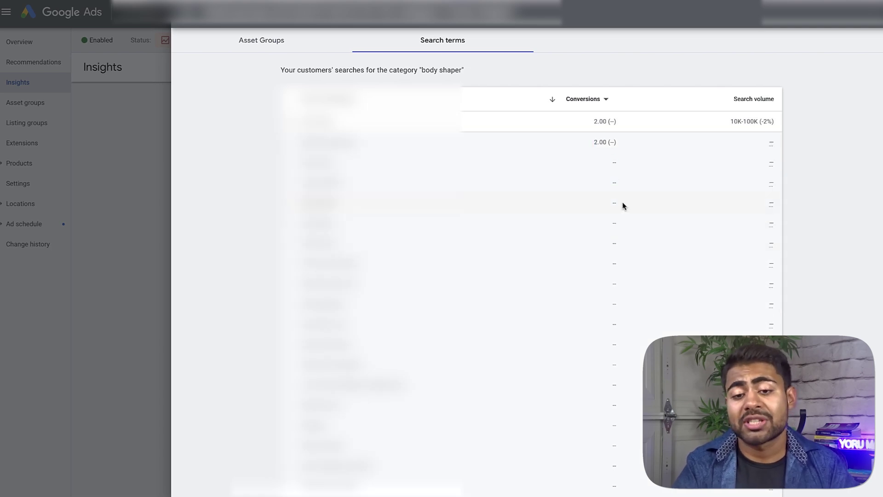
pyautogui.moveTo(577, 144); pyautogui.dragTo(616, 366)
pyautogui.click(593, 313)
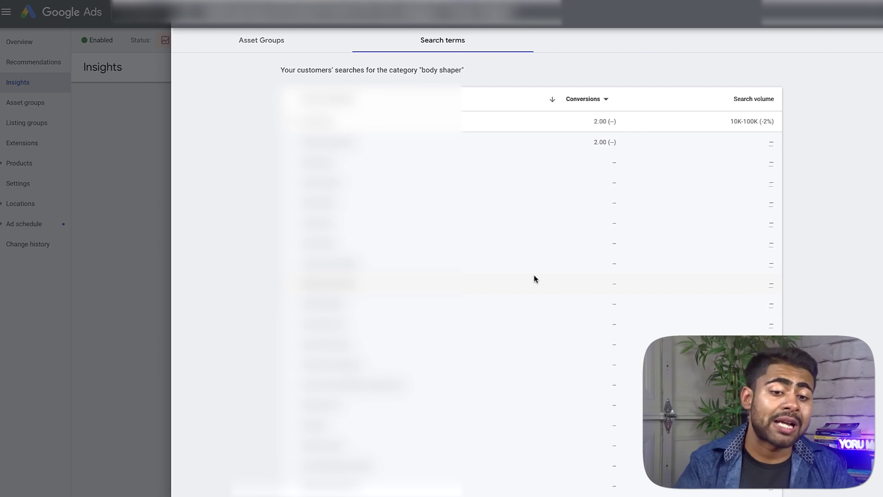
pyautogui.moveTo(294, 134); pyautogui.dragTo(419, 341)
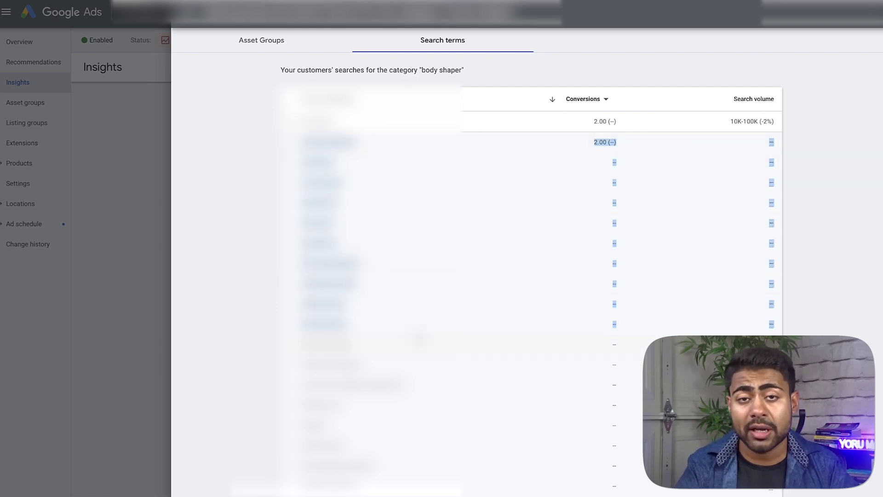
pyautogui.click(417, 324)
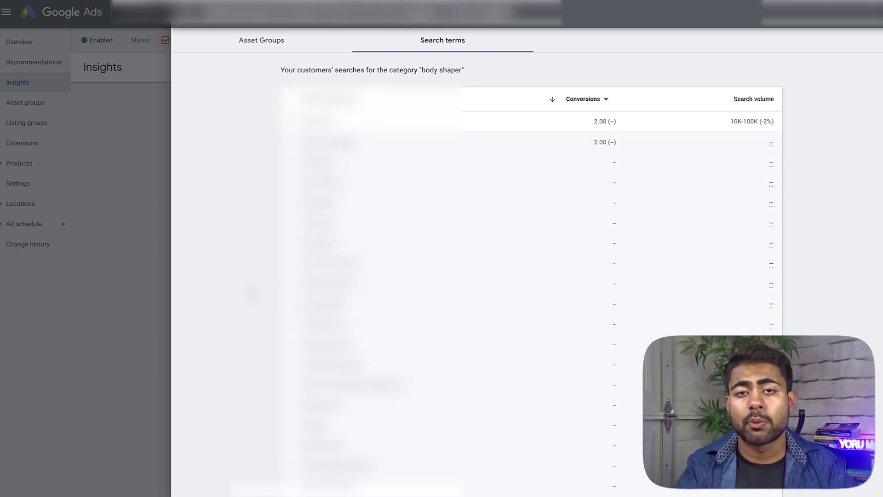
# Close the "body shaper" search list and collapse the category in the Insights table
pyautogui.click(116, 281)
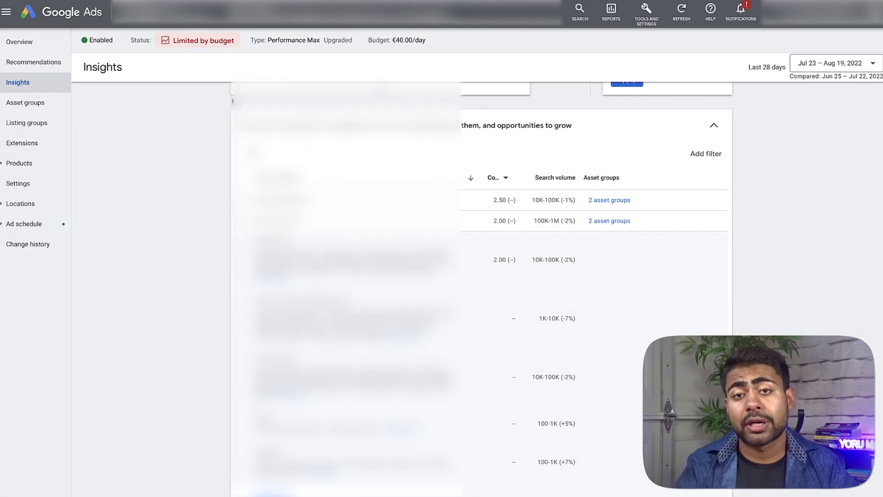
pyautogui.rightClick(241, 99)
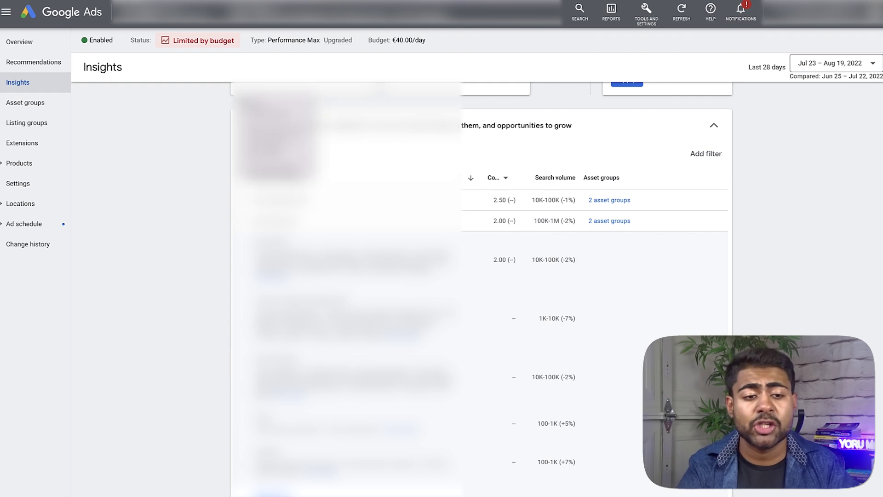
pyautogui.click(241, 98)
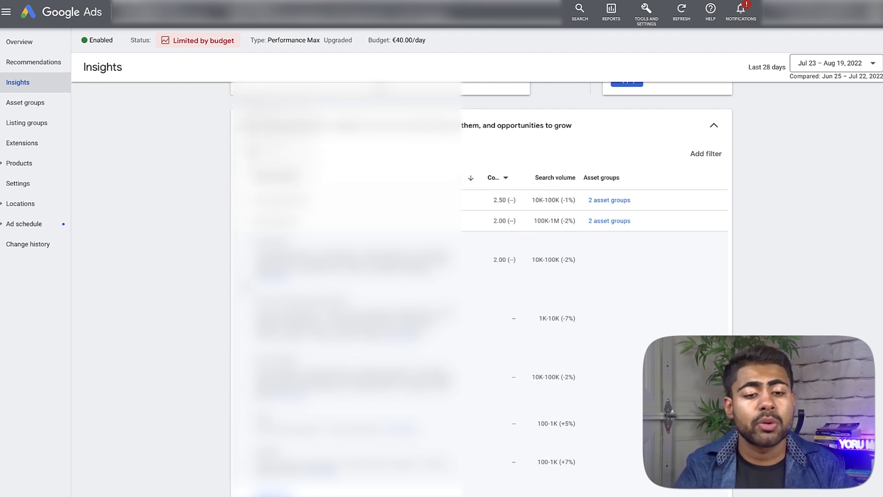
pyautogui.scroll(2, 252, 276)
pyautogui.click(252, 314)
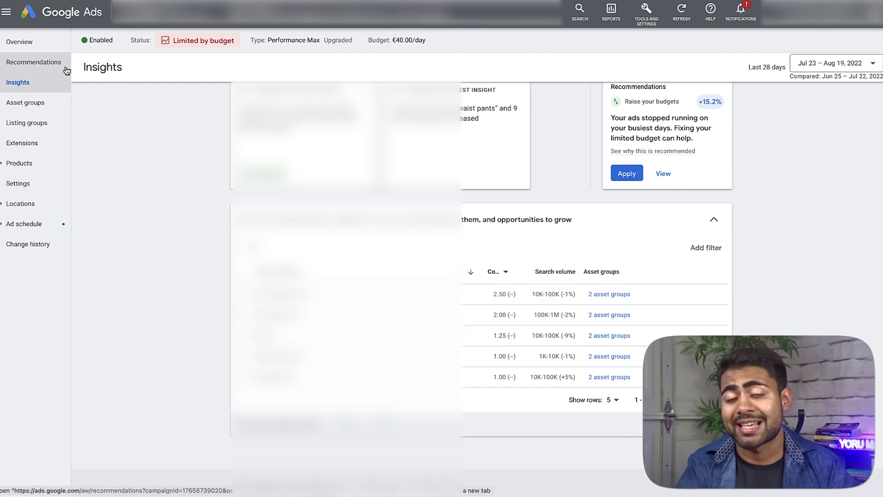
# Return to the all-campaigns level and open the auction insights report for keywords
pyautogui.click(342, 18)
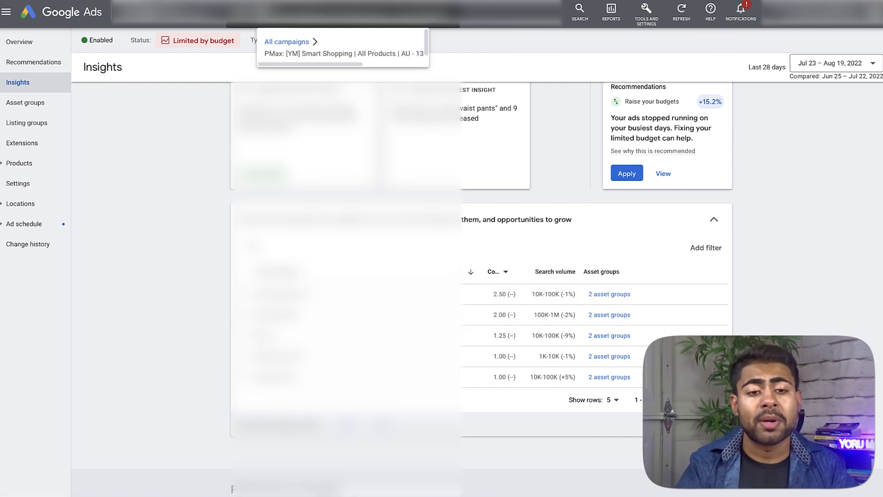
pyautogui.click(290, 42)
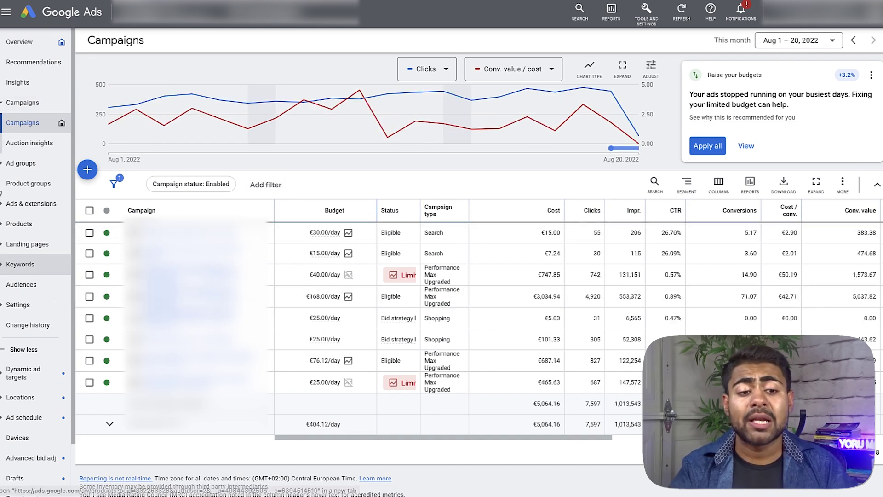
pyautogui.click(5, 269)
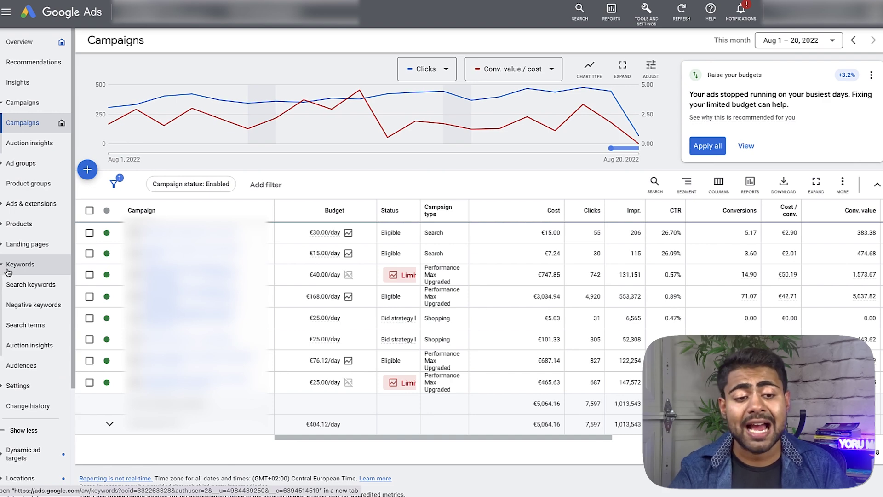
pyautogui.click(17, 346)
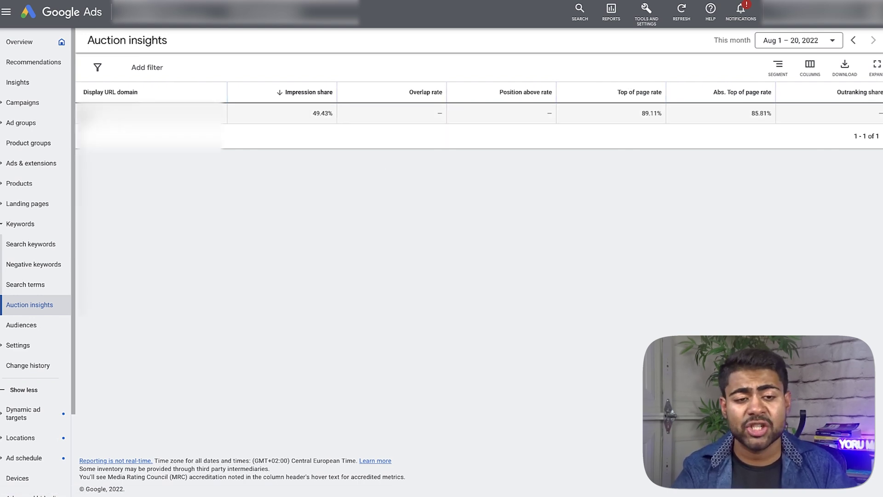
# Examine the impression share and the other metrics of the listed domain in the auction insights report
pyautogui.moveTo(205, 111); pyautogui.dragTo(811, 112)
pyautogui.click(869, 118)
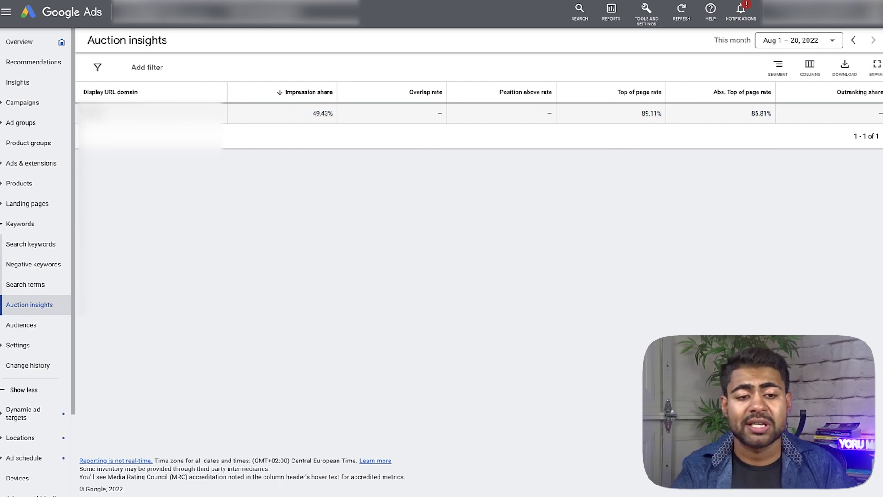
pyautogui.doubleClick(316, 112)
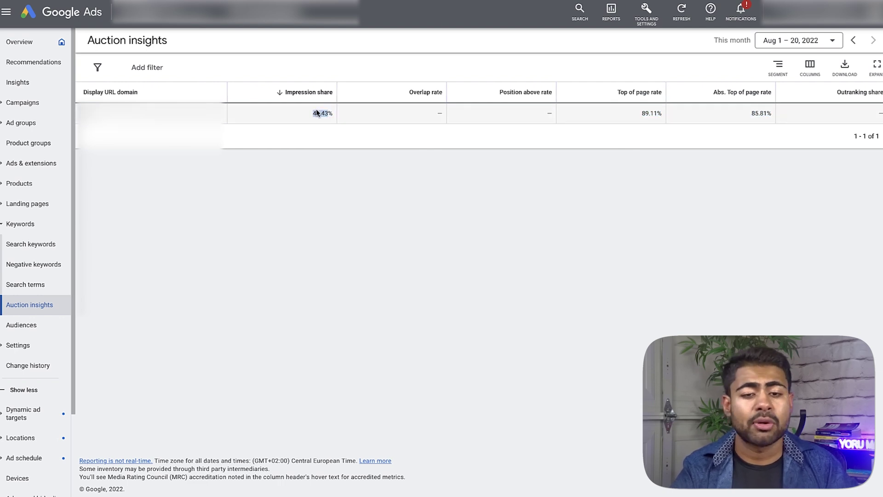
pyautogui.click(417, 118)
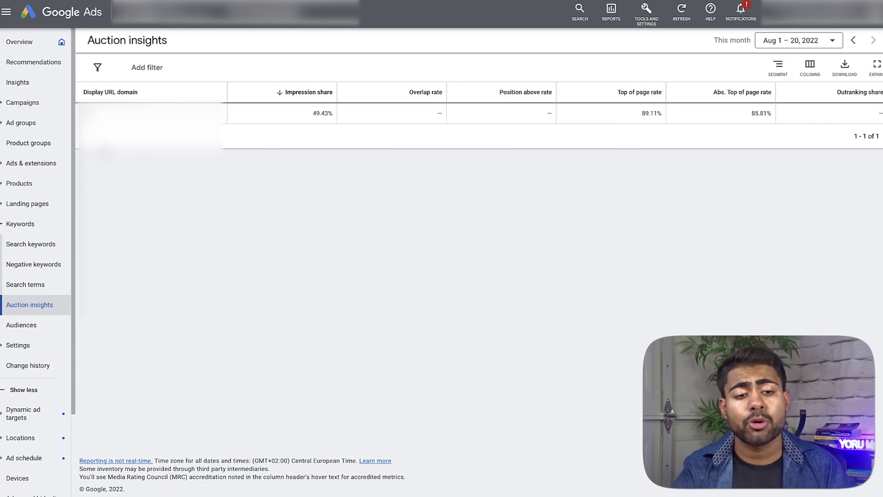
pyautogui.moveTo(216, 114); pyautogui.dragTo(195, 224)
pyautogui.click(325, 397)
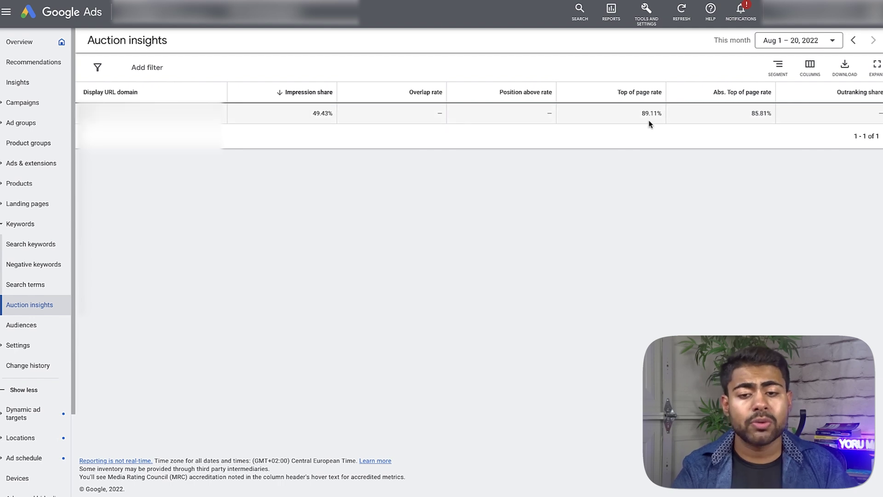
# Set the auction insights date range to All time and review the competitor domains listed
pyautogui.click(764, 46)
pyautogui.click(692, 269)
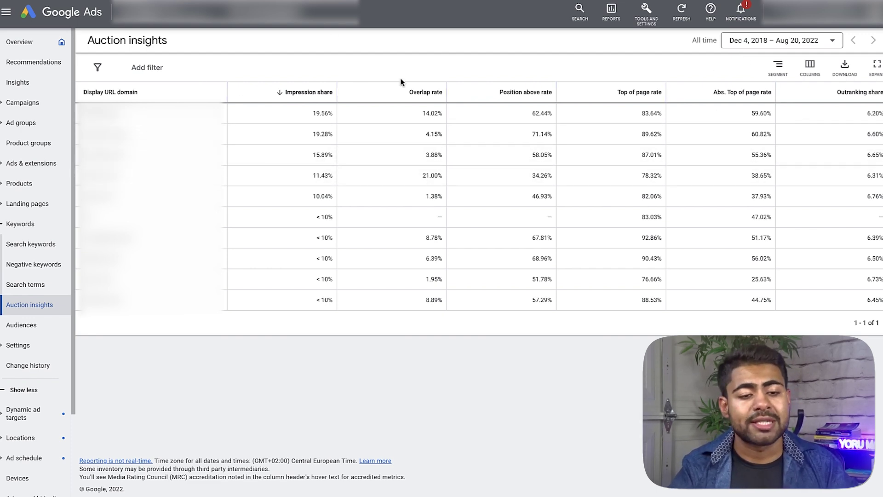
pyautogui.moveTo(95, 114); pyautogui.dragTo(180, 315)
pyautogui.moveTo(275, 368); pyautogui.dragTo(152, 256)
pyautogui.click(131, 138)
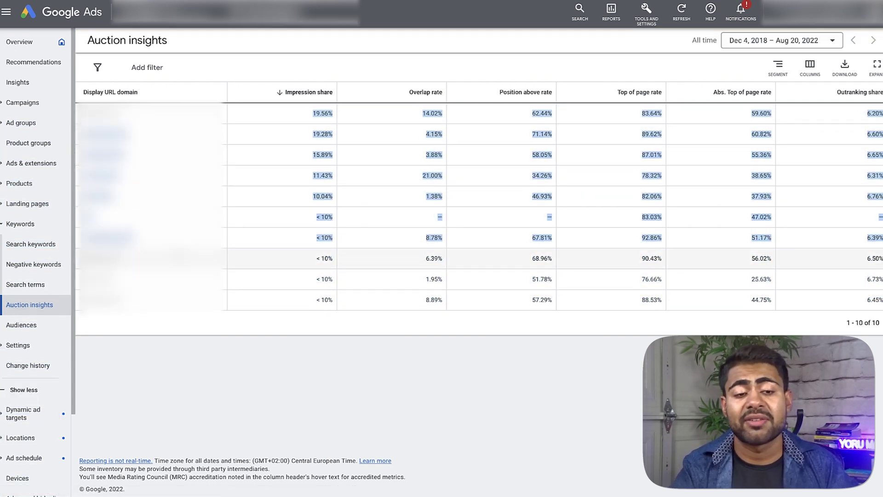
pyautogui.click(152, 300)
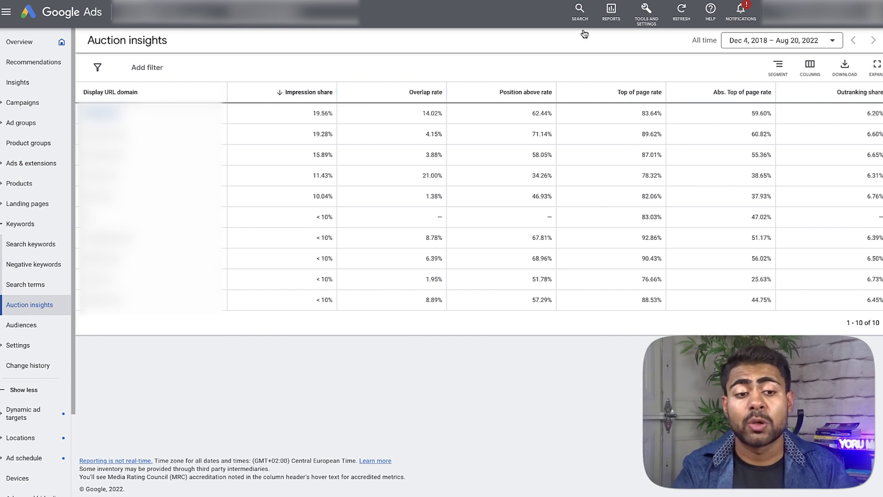
# Open Keyword Planner and begin discovering new keywords with a website as the source
pyautogui.click(640, 30)
pyautogui.click(291, 96)
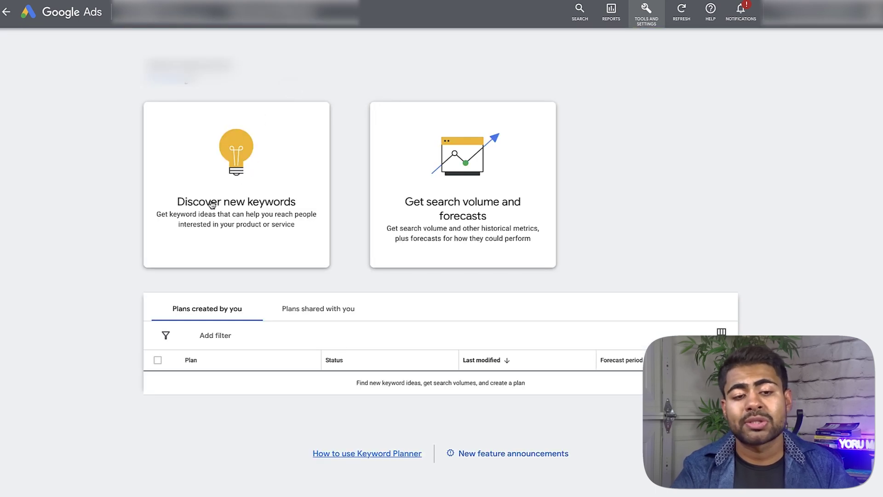
pyautogui.click(265, 207)
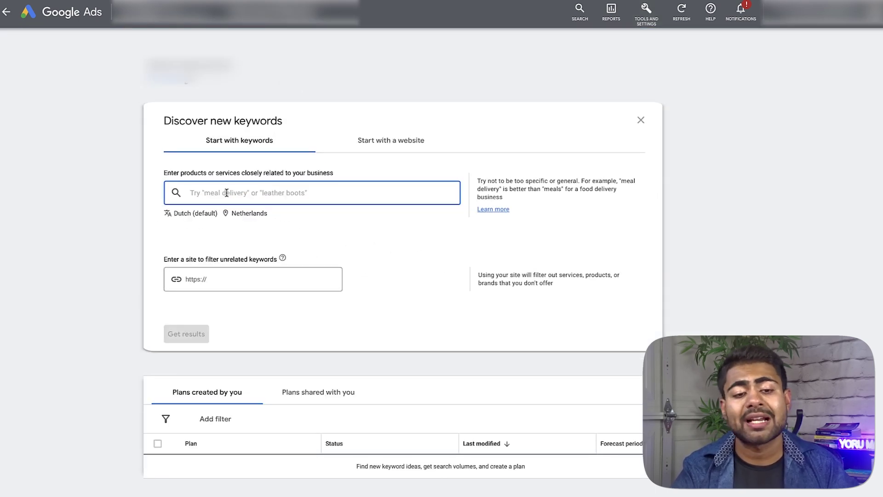
pyautogui.click(390, 148)
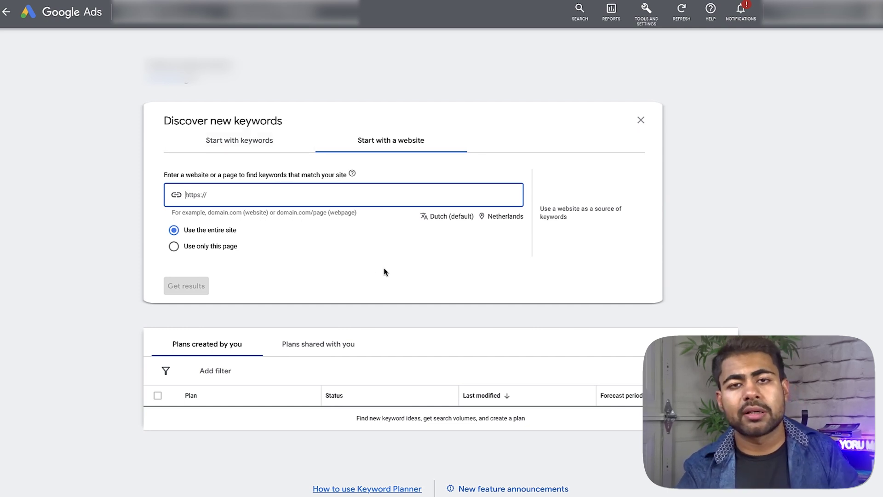
# Get keyword ideas based on the entire site prusa3d.com
pyautogui.write('prusa3d.com')
pyautogui.click(128, 196)
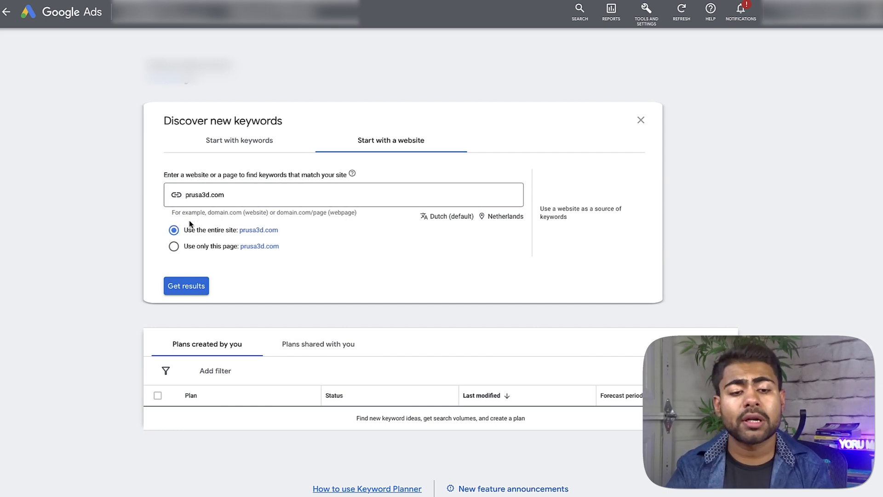
pyautogui.click(185, 287)
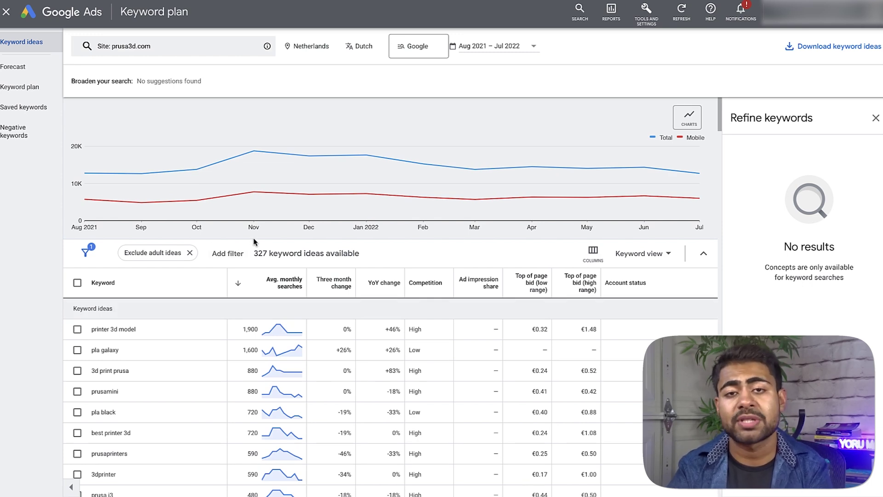
# Review the keyword ideas for prusa3d.com, checking which ones contain the competitor's brand name, such as "3d print prusa"
pyautogui.scroll(-2, 187, 329)
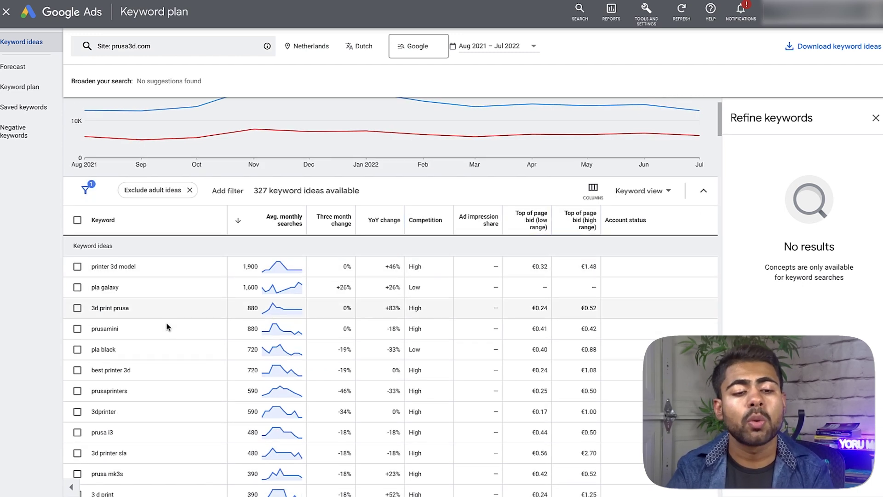
pyautogui.moveTo(85, 249); pyautogui.dragTo(144, 432)
pyautogui.click(144, 433)
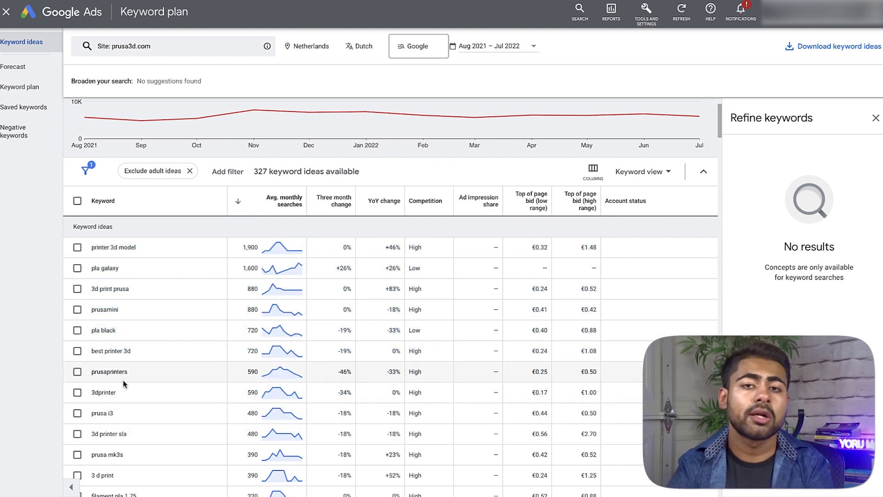
pyautogui.scroll(1, 256, 493)
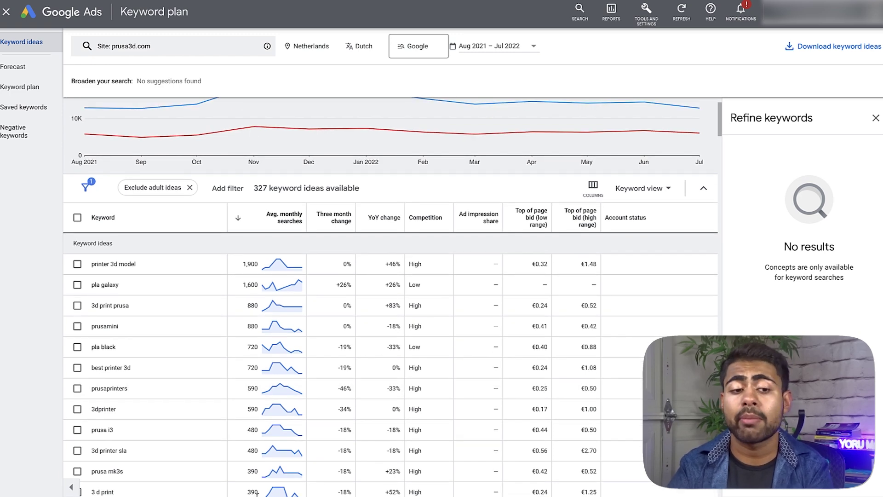
pyautogui.moveTo(90, 305); pyautogui.dragTo(142, 310)
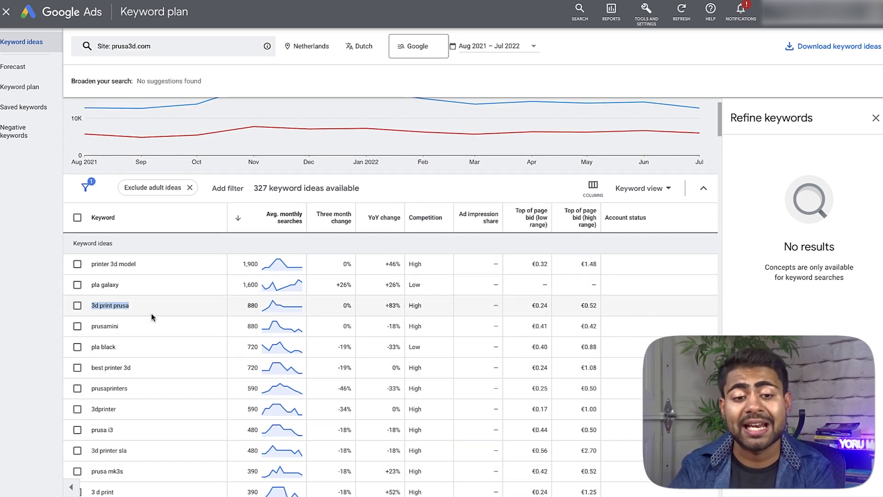
pyautogui.click(154, 317)
pyautogui.scroll(1, 163, 379)
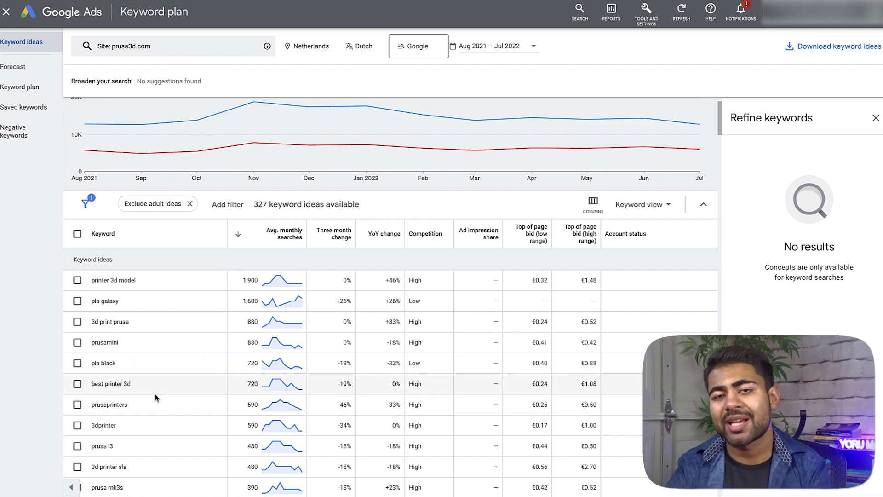
# Examine the average monthly searches of the prusa3d.com keyword ideas, starting with "printer 3d model", and look for generic non-brand terms
pyautogui.doubleClick(249, 280)
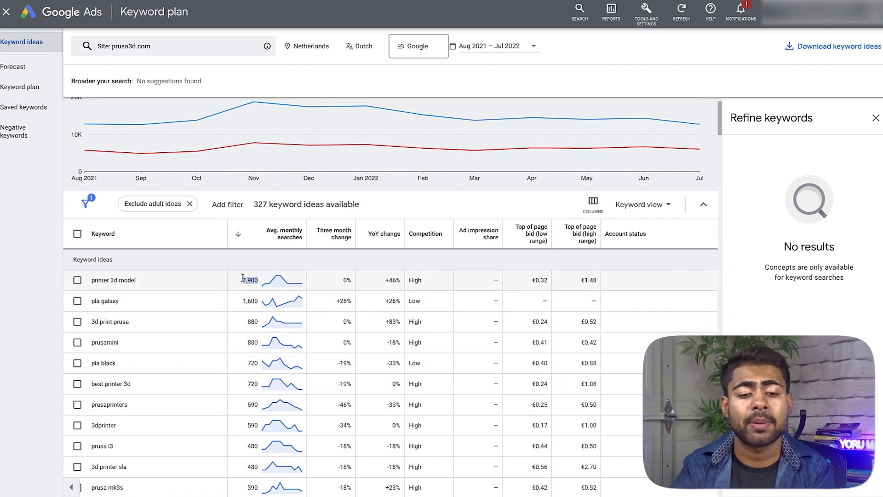
pyautogui.click(226, 286)
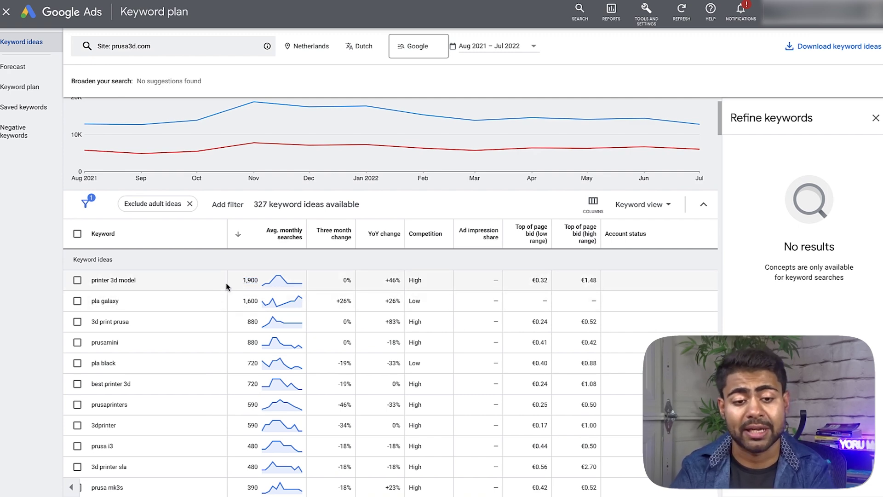
pyautogui.moveTo(240, 280); pyautogui.dragTo(259, 282)
pyautogui.click(232, 281)
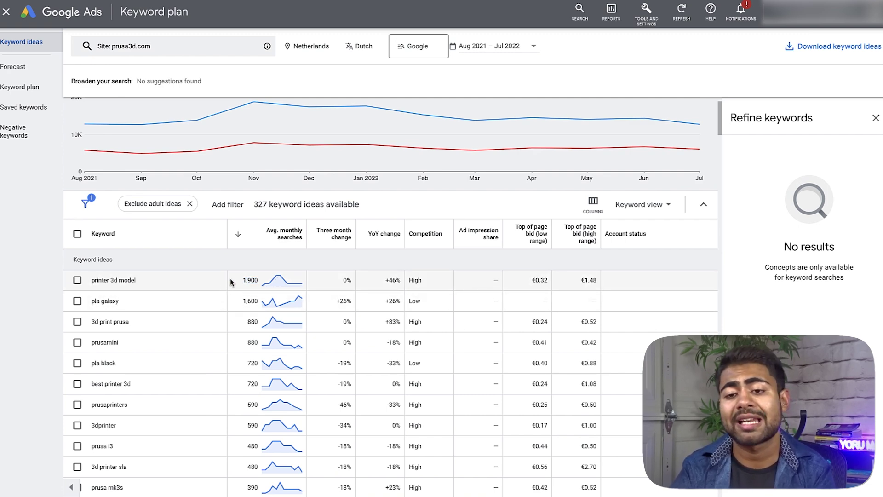
pyautogui.scroll(-4, 231, 302)
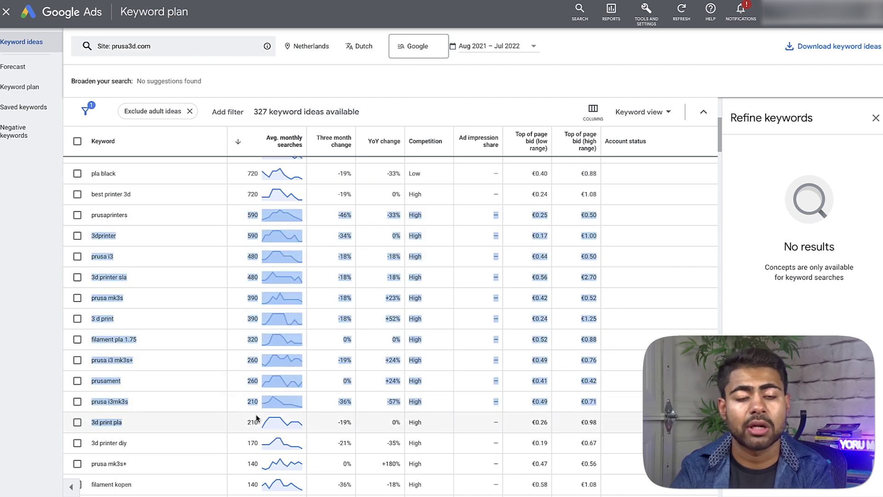
pyautogui.scroll(3, 214, 301)
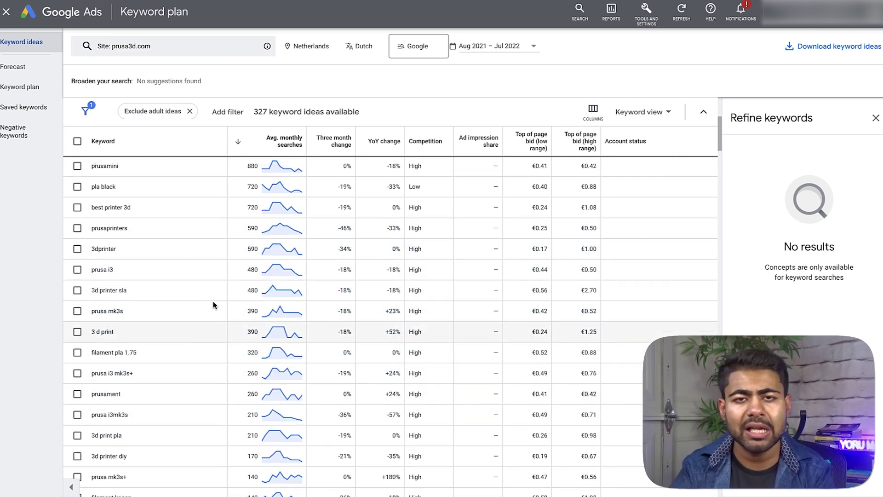
pyautogui.scroll(3, 341, 394)
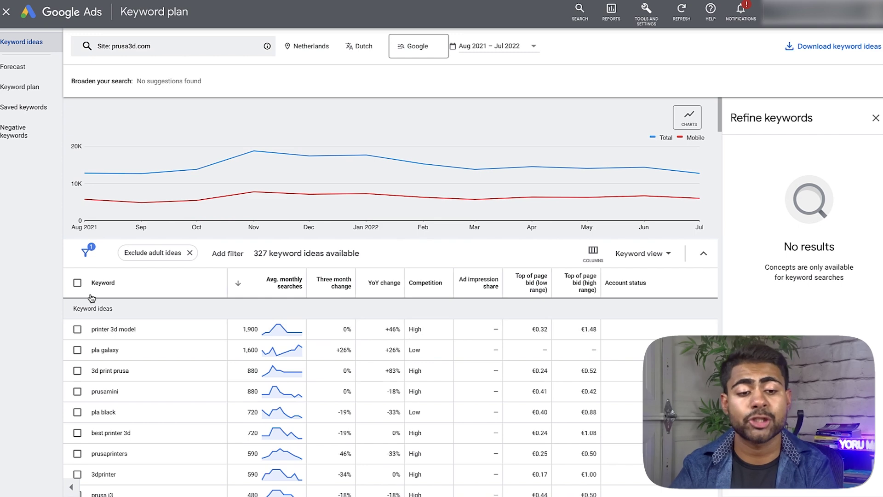
pyautogui.scroll(-1, 97, 322)
pyautogui.scroll(-1, 128, 368)
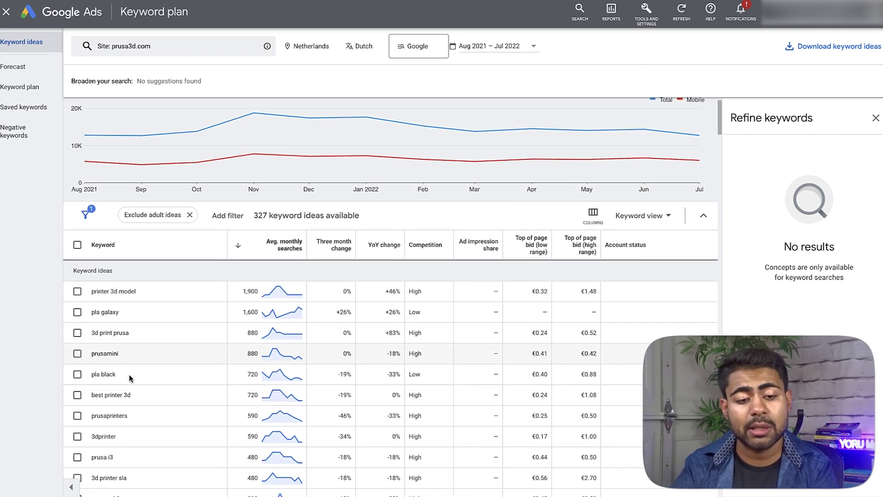
# Replace the website source with the keyword "best printer 3d" from the list and get keyword ideas for it
pyautogui.tripleClick(120, 391)
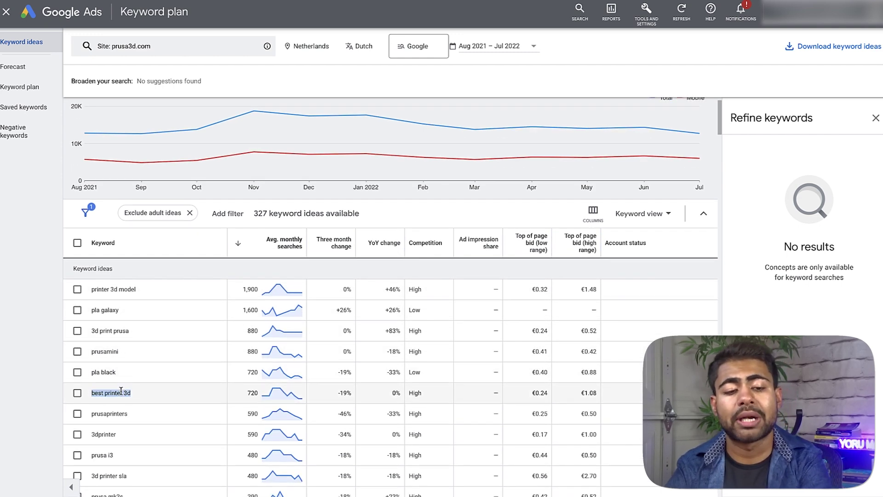
pyautogui.click(183, 52)
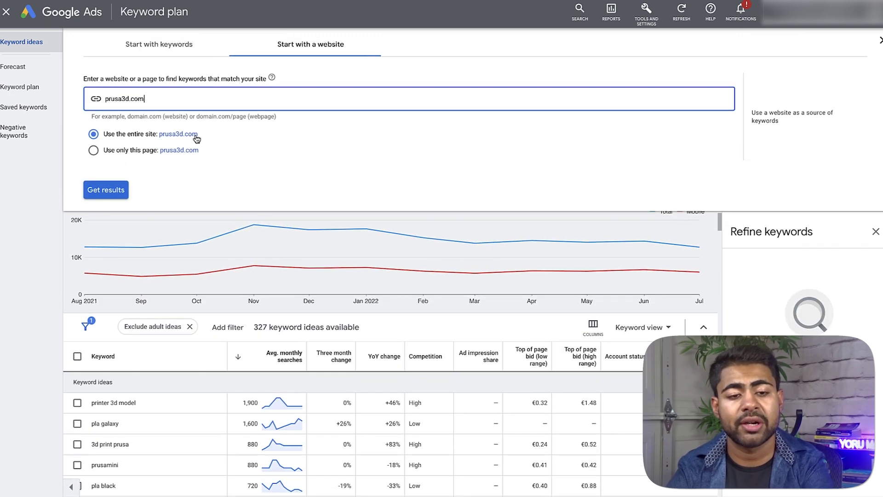
pyautogui.tripleClick(187, 99)
pyautogui.press('BackSpace')
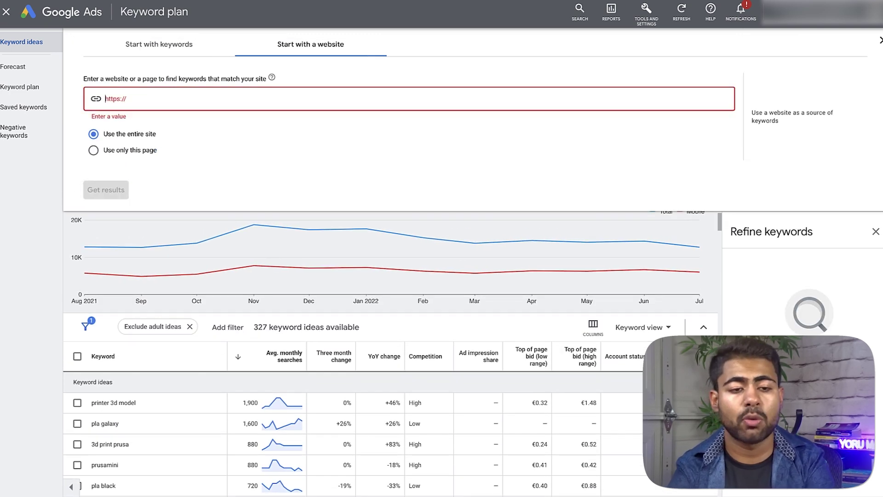
pyautogui.click(140, 48)
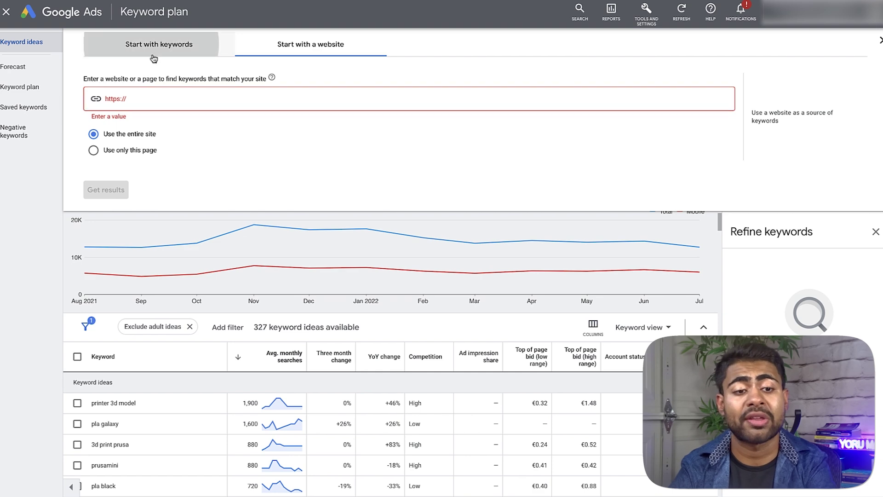
pyautogui.click(118, 224)
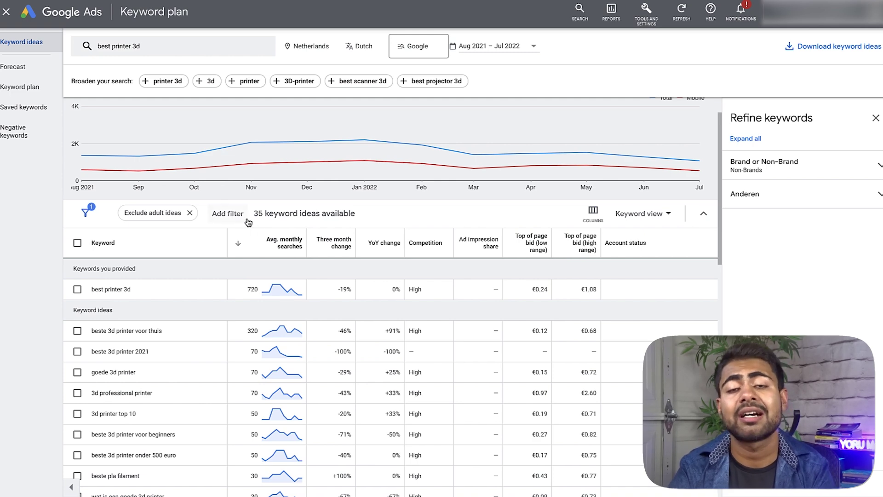
# Review the related keyword ideas listed for "best printer 3d", along with their monthly searches
pyautogui.moveTo(82, 286); pyautogui.dragTo(234, 492)
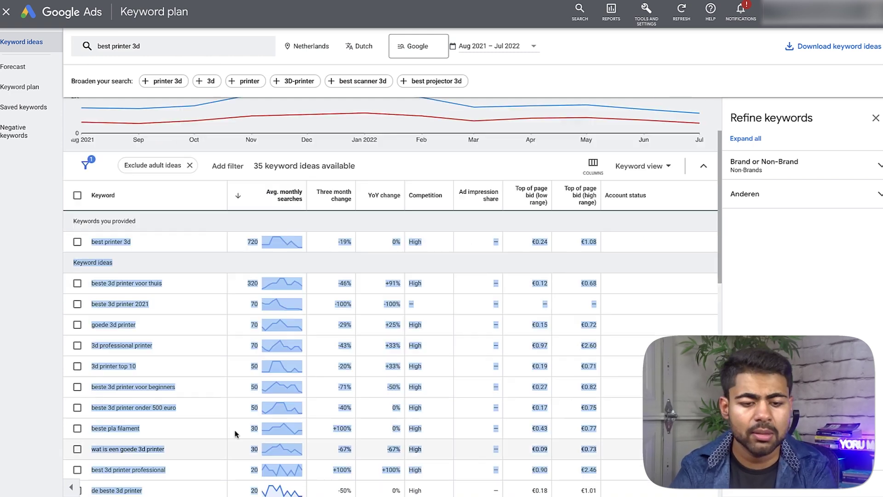
pyautogui.click(234, 432)
pyautogui.moveTo(234, 455); pyautogui.dragTo(103, 281)
pyautogui.click(103, 281)
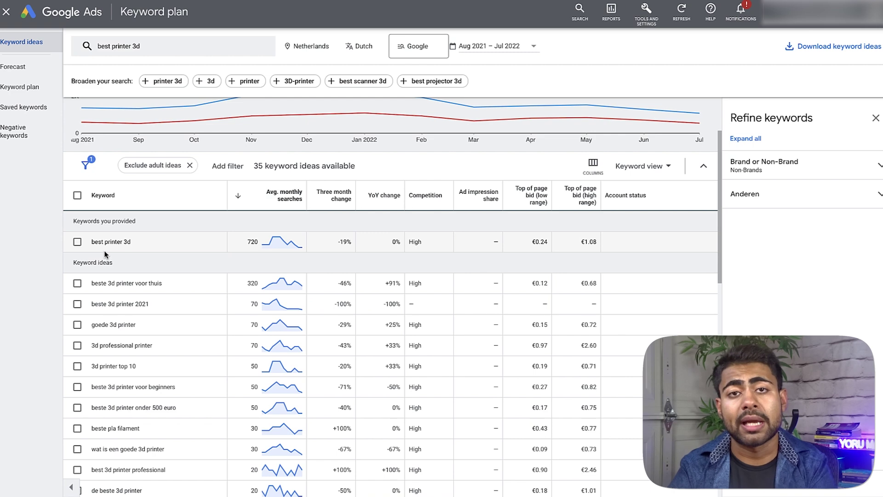
pyautogui.scroll(2, 126, 260)
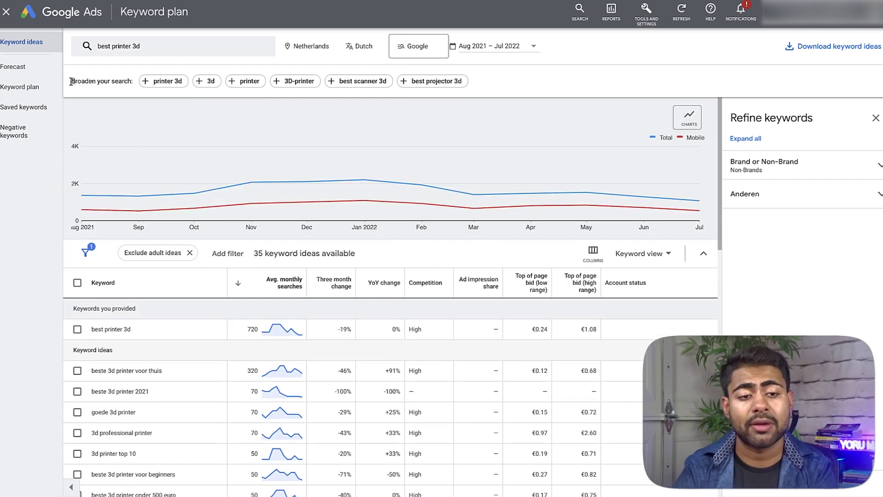
# Broaden the search with the suggested keyword "printer 3d", get the new results and review the top keyword ideas and their search volumes
pyautogui.moveTo(128, 74); pyautogui.dragTo(149, 86)
pyautogui.click(101, 90)
pyautogui.moveTo(79, 82); pyautogui.dragTo(137, 80)
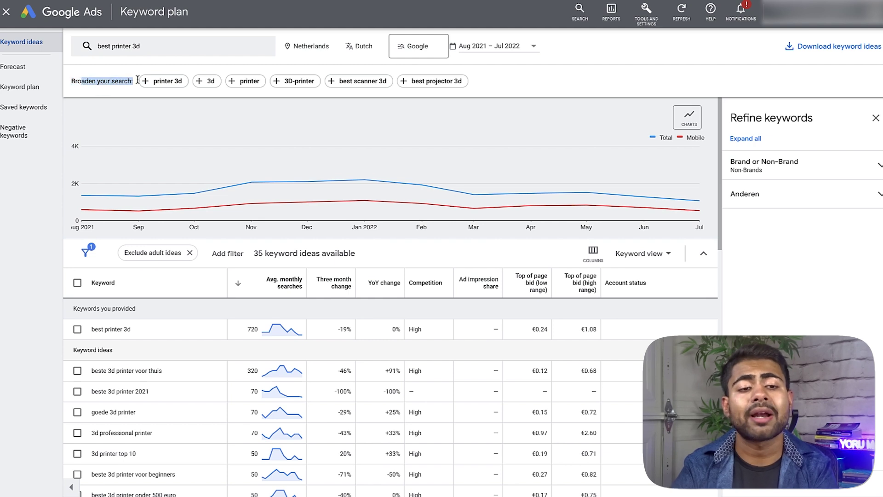
pyautogui.click(130, 82)
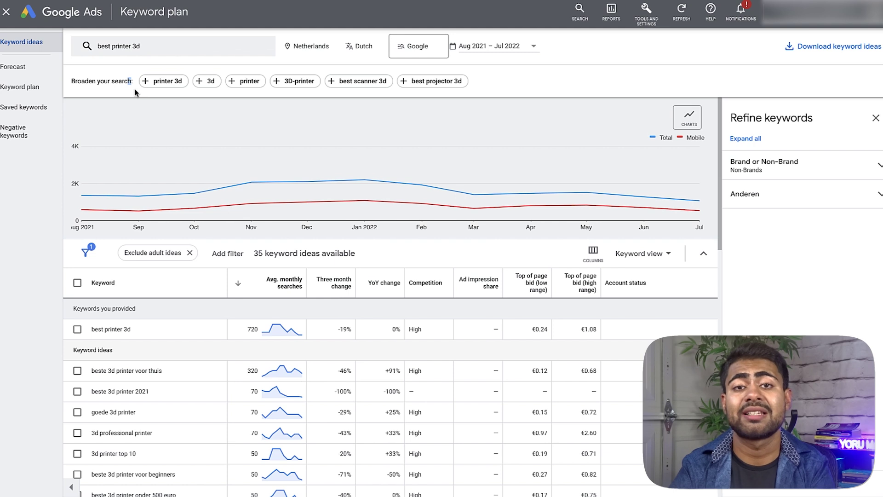
pyautogui.click(166, 81)
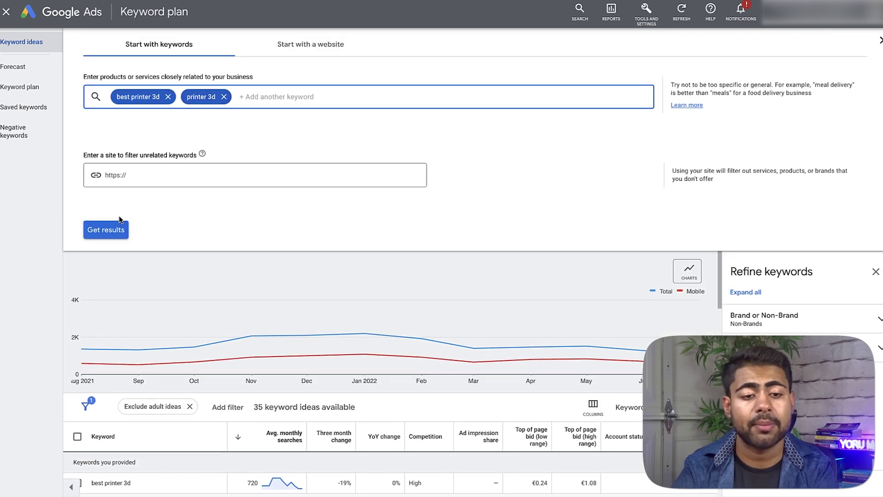
pyautogui.click(118, 228)
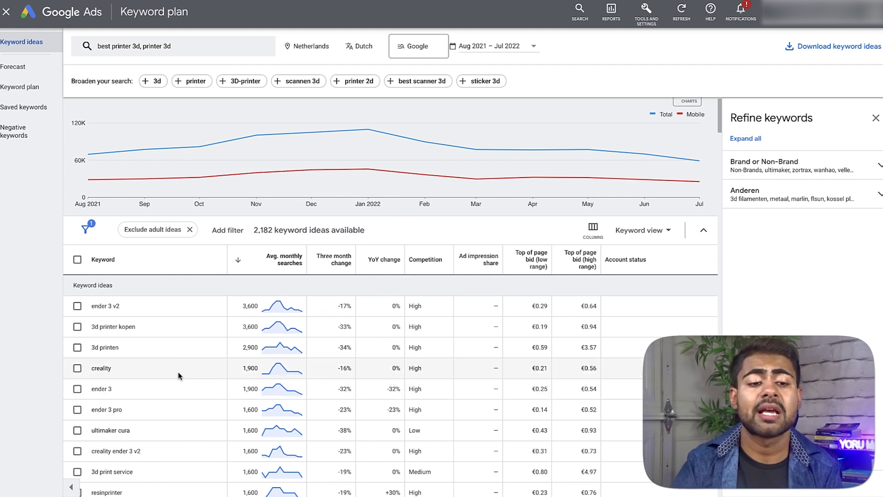
pyautogui.moveTo(122, 304); pyautogui.dragTo(158, 401)
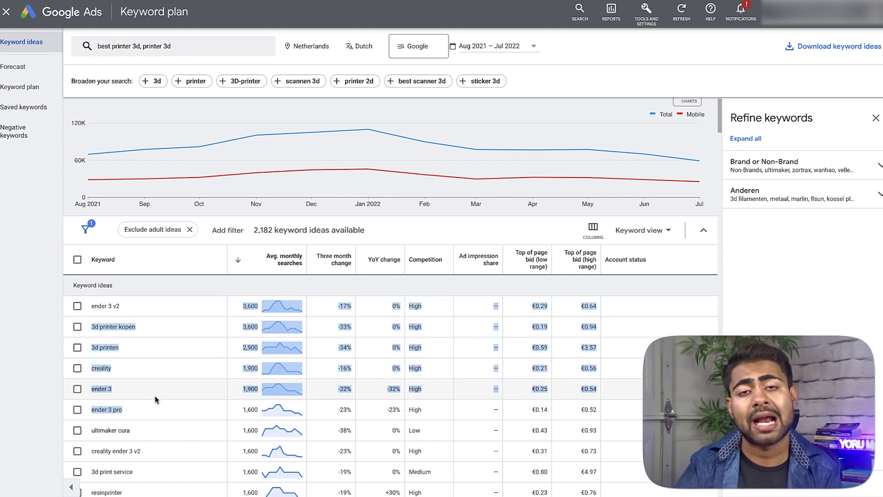
pyautogui.click(299, 332)
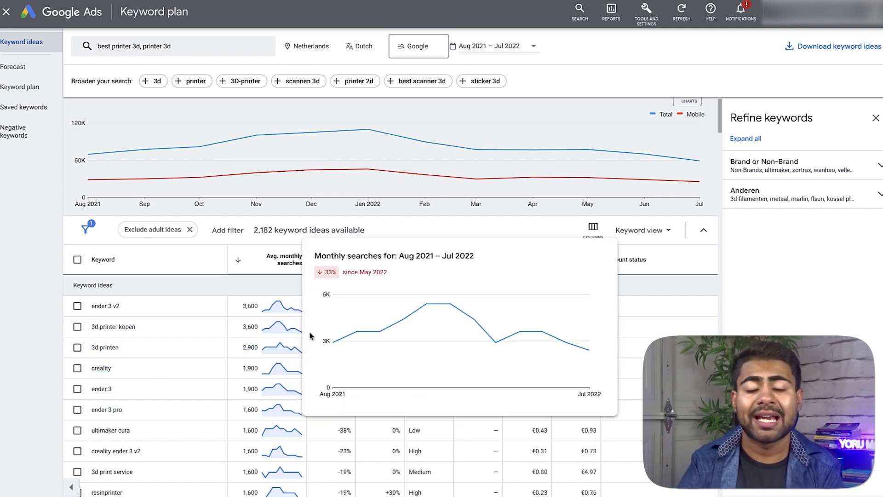